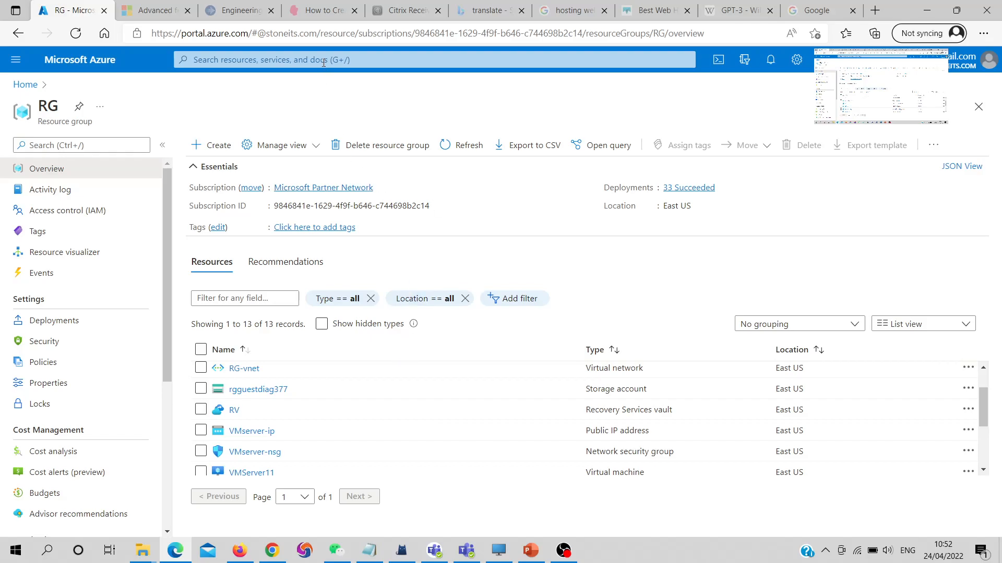
Start creating a new Log Analytics workspace and assign it to the existing resource group RG
{"action": "left_click", "coordinate": [324, 61]}
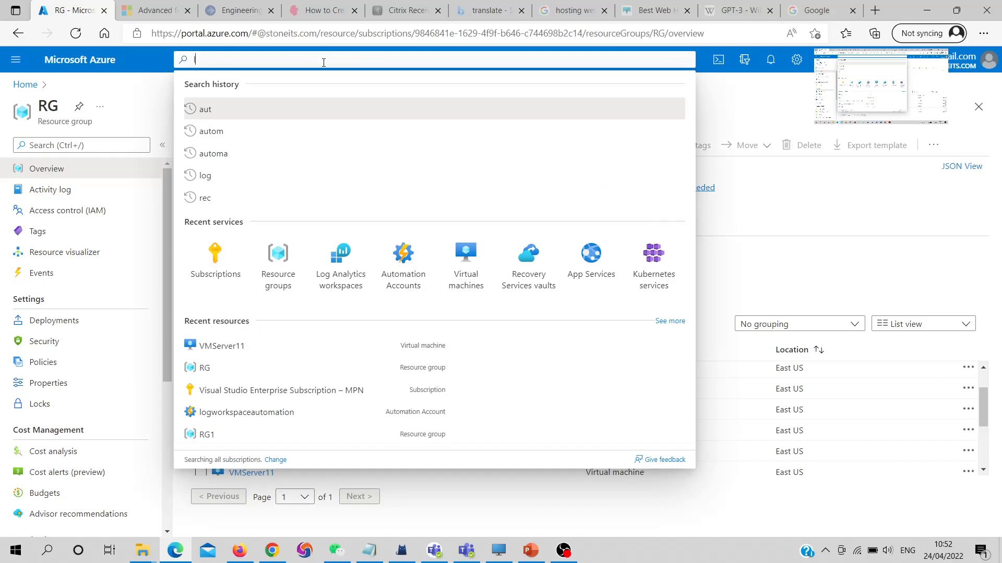
{"action": "type", "text": "log"}
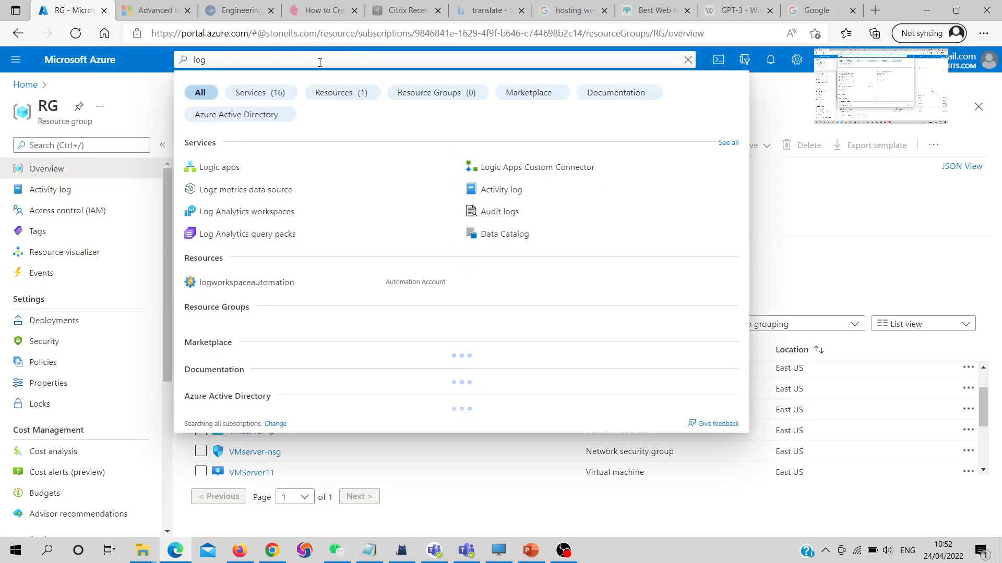
{"action": "left_click", "coordinate": [251, 219]}
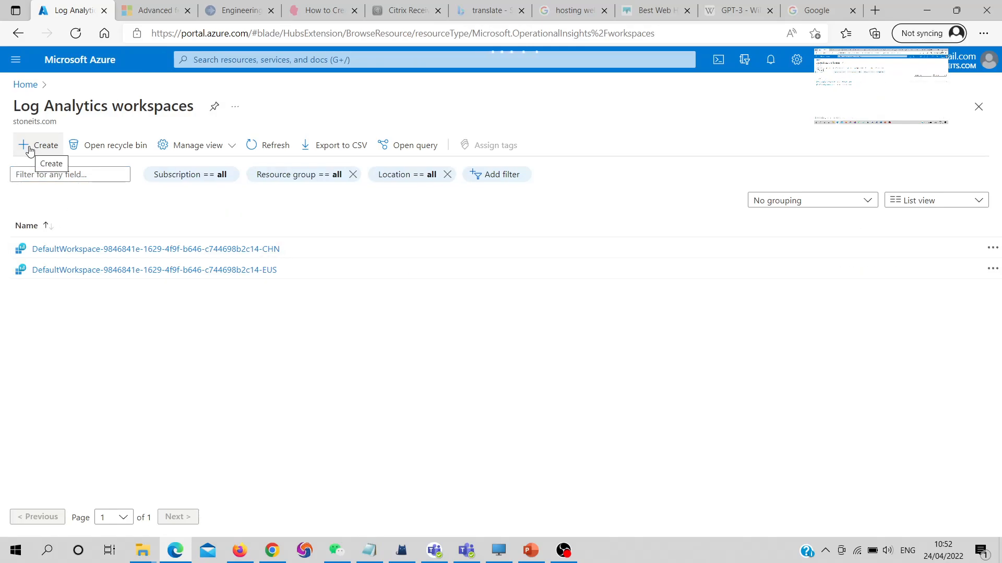
{"action": "left_click", "coordinate": [29, 150]}
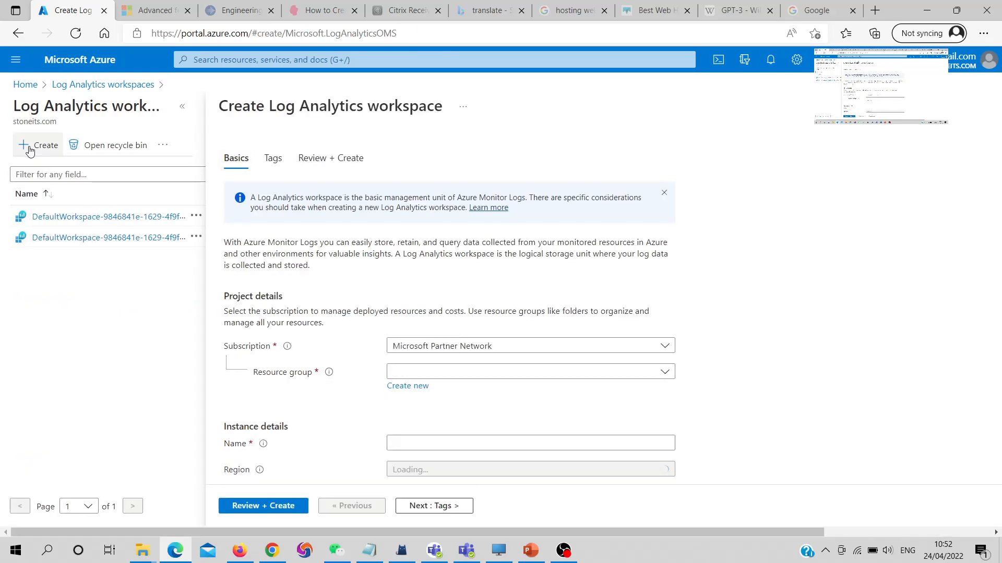
{"action": "left_click", "coordinate": [425, 374]}
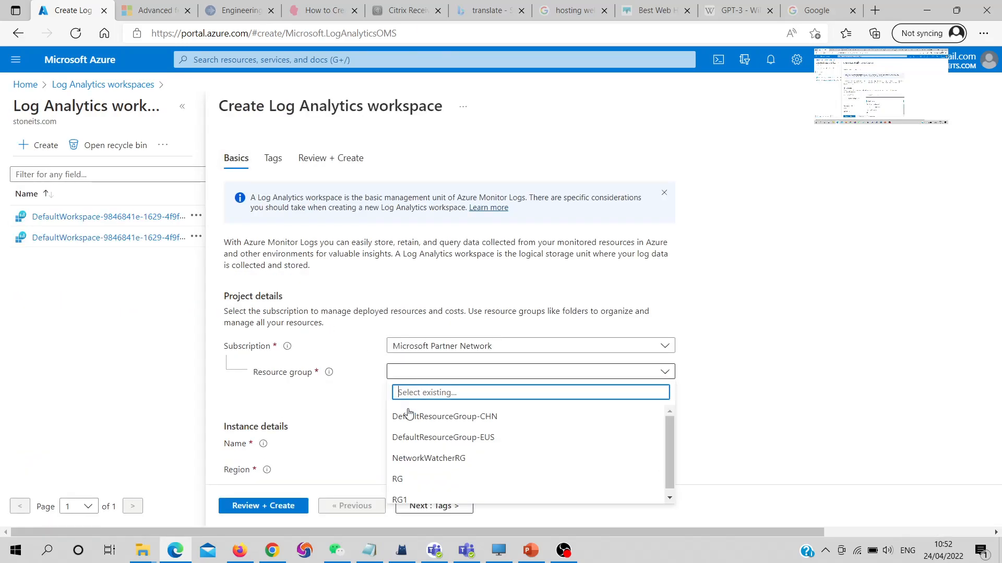
{"action": "left_click", "coordinate": [398, 476]}
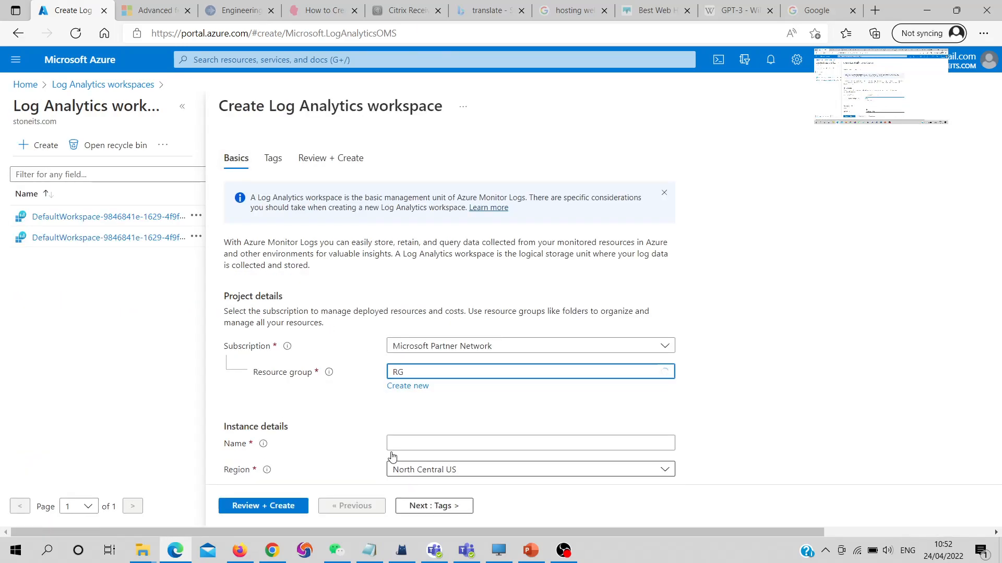
Enter workspace as the Log Analytics workspace name and set its region to East US
{"action": "left_click", "coordinate": [449, 442]}
{"action": "type", "text": "work"}
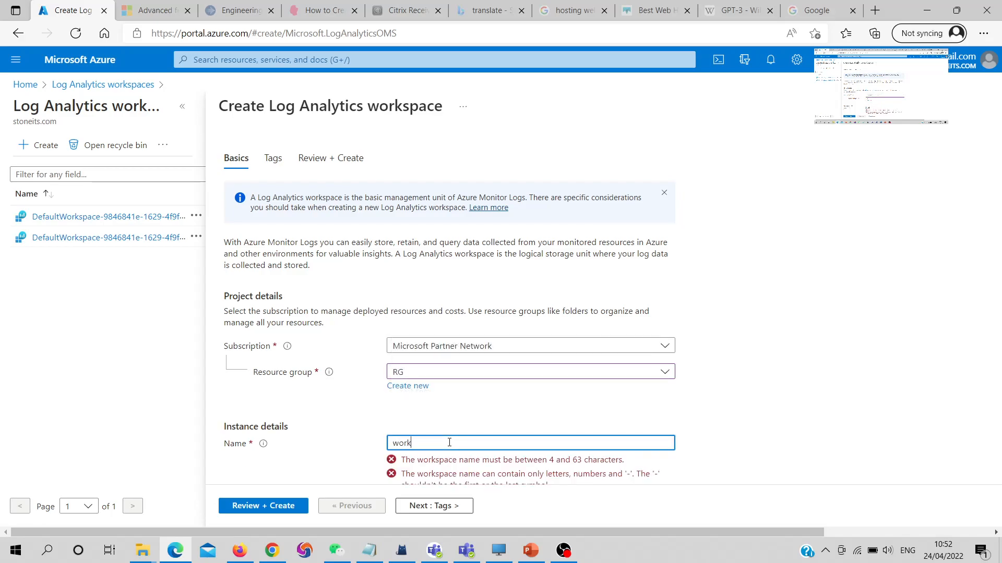
{"action": "type", "text": "space"}
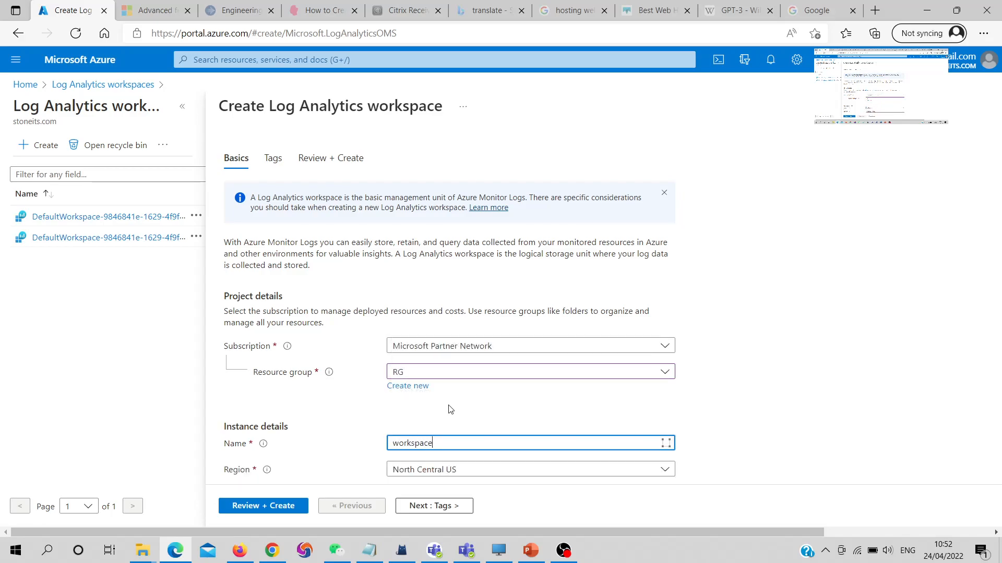
{"action": "scroll", "coordinate": [447, 409], "scroll_direction": "down", "scroll_amount": 1}
{"action": "left_click", "coordinate": [439, 446]}
{"action": "scroll", "coordinate": [447, 358], "scroll_direction": "up", "scroll_amount": 6}
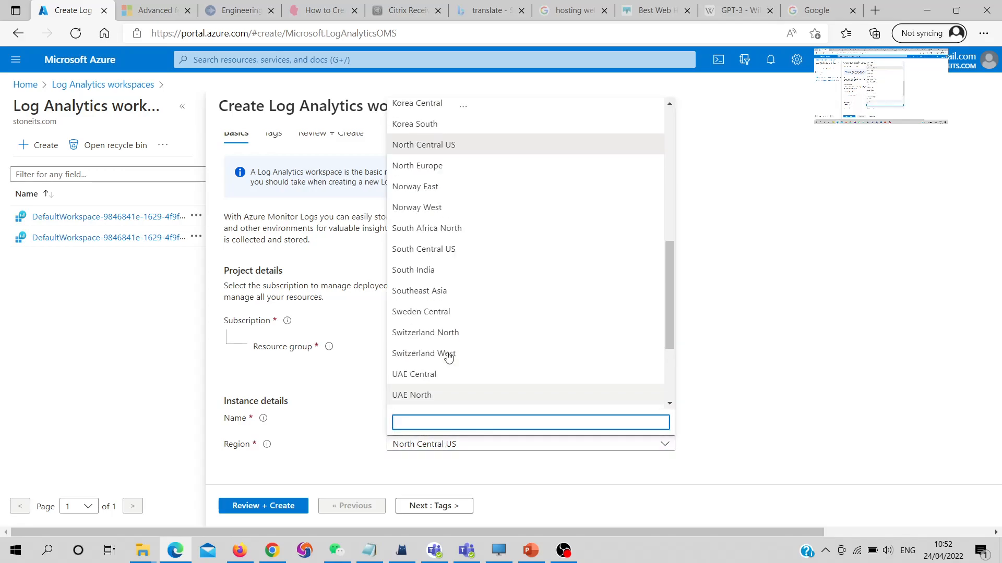
{"action": "scroll", "coordinate": [448, 357], "scroll_direction": "up", "scroll_amount": 1}
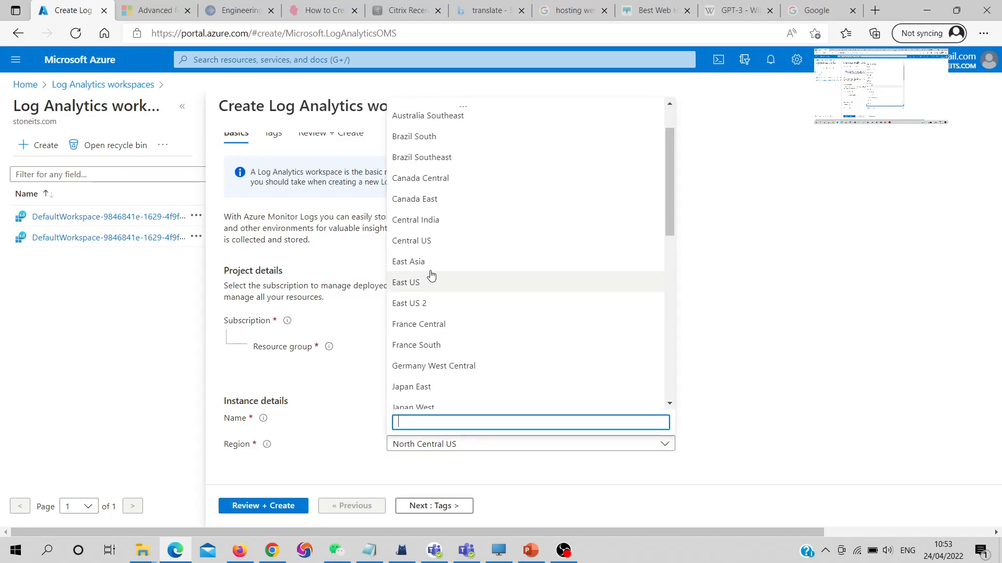
{"action": "left_click", "coordinate": [424, 283]}
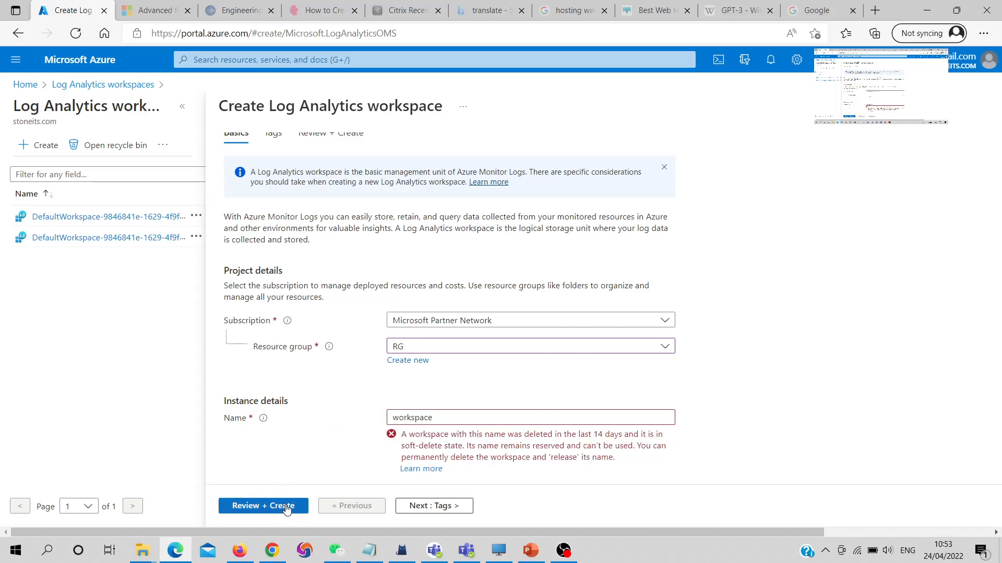
Try workspace1 as the new workspace's name and run the validation, returning to the basic settings
{"action": "left_click", "coordinate": [477, 415]}
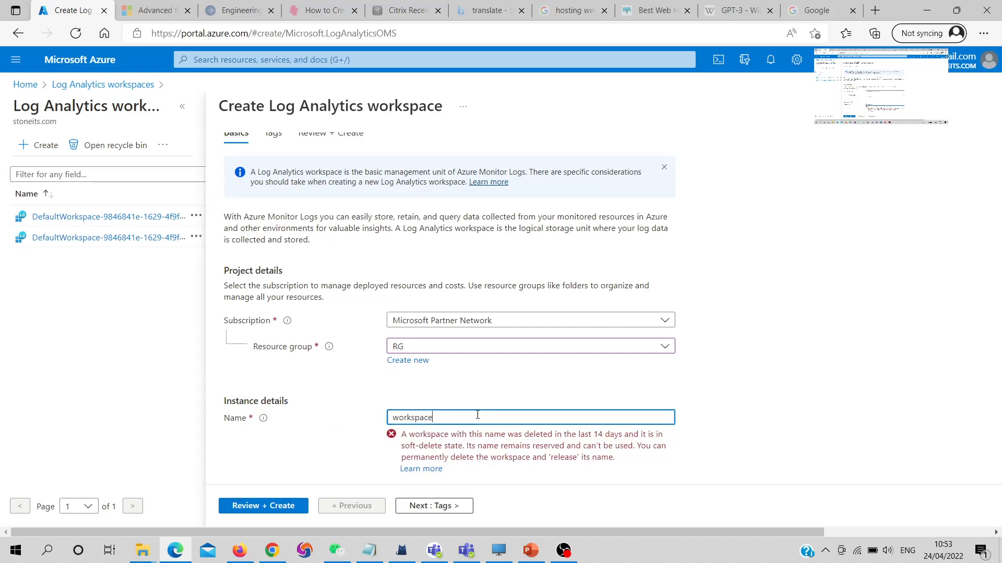
{"action": "left_click", "coordinate": [263, 506]}
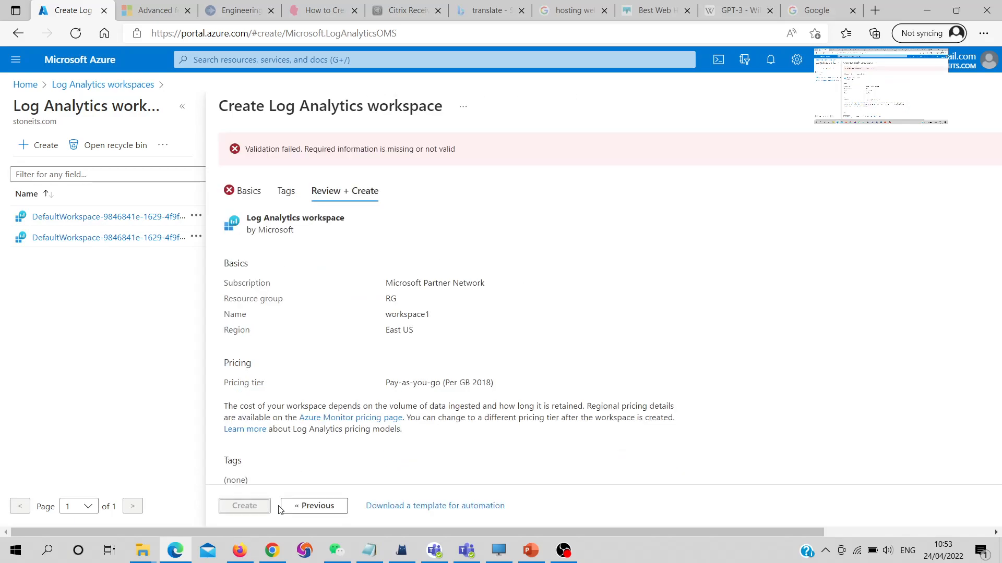
{"action": "left_click", "coordinate": [244, 191]}
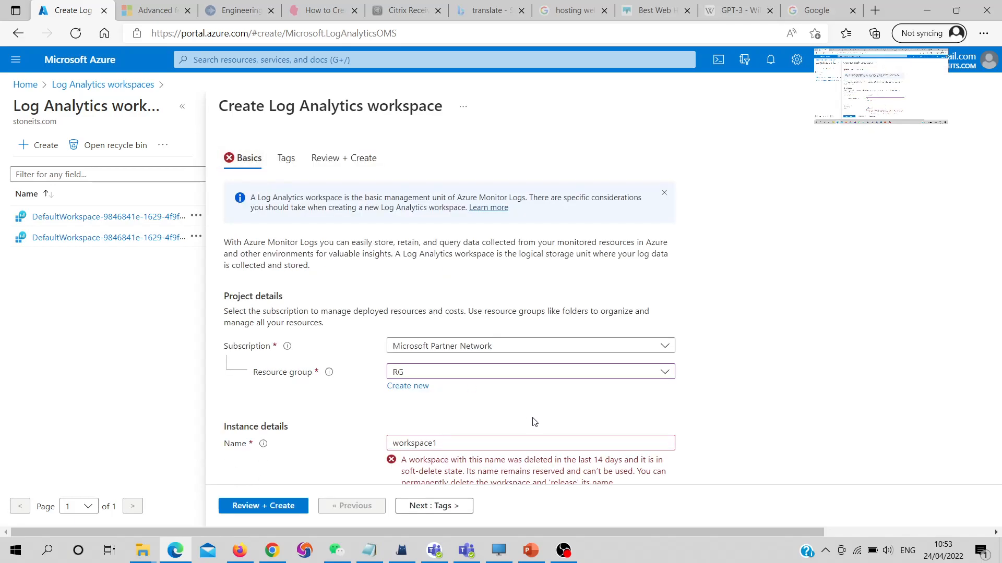
Change the name to workspace112, deploy the Log Analytics workspace and open it
{"action": "left_click", "coordinate": [460, 443]}
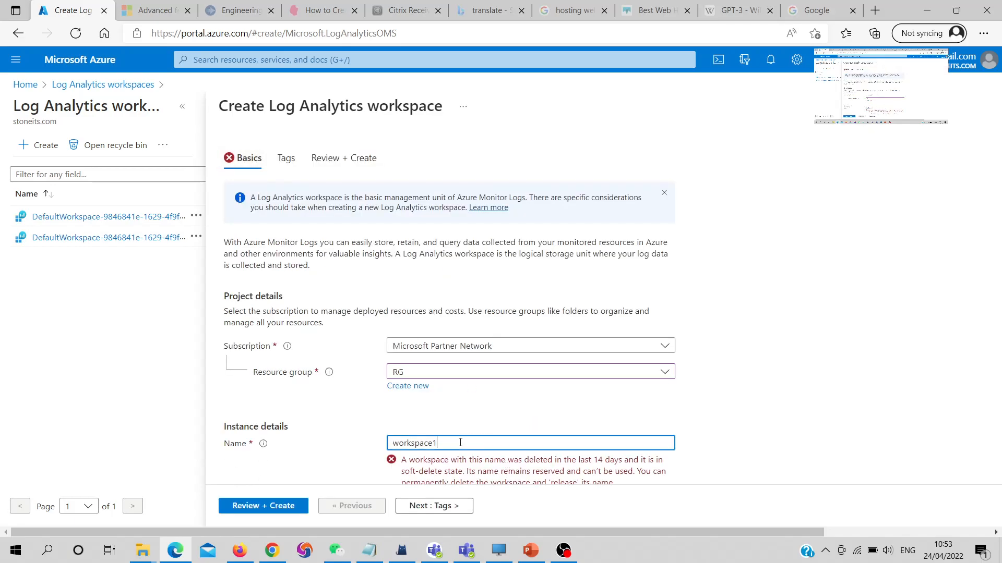
{"action": "type", "text": "12"}
{"action": "double_click", "coordinate": [460, 443]}
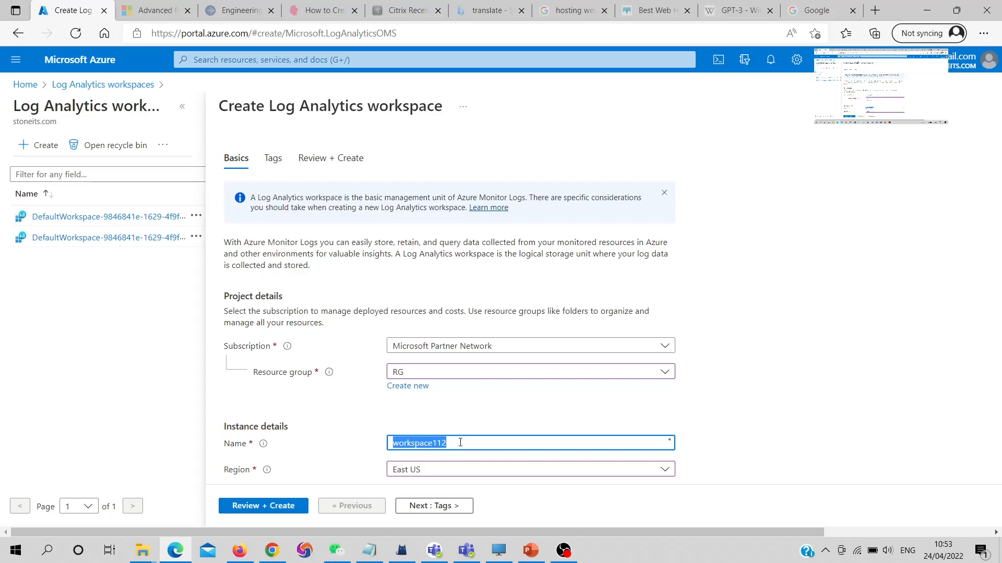
{"action": "left_click", "coordinate": [251, 506]}
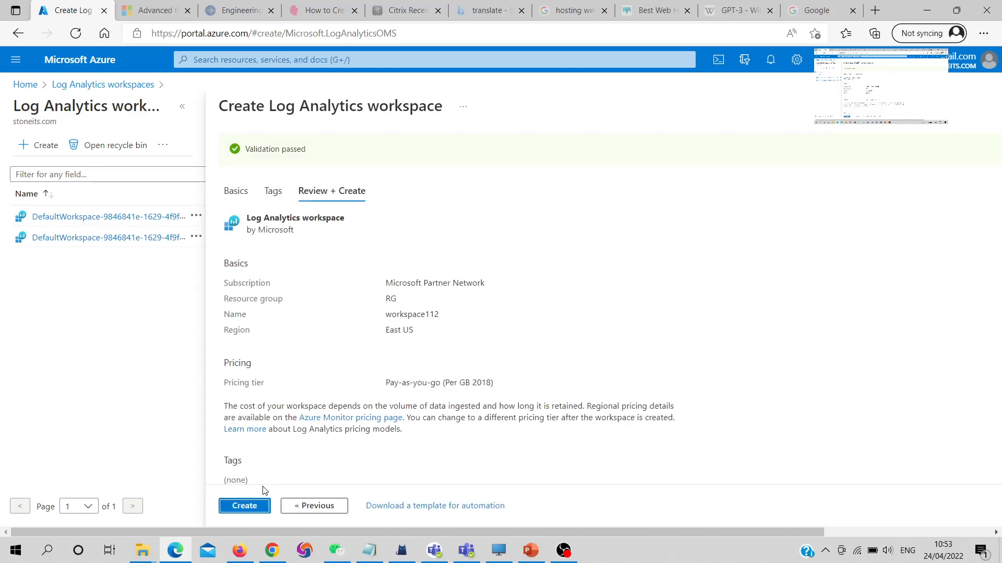
{"action": "left_click", "coordinate": [253, 505]}
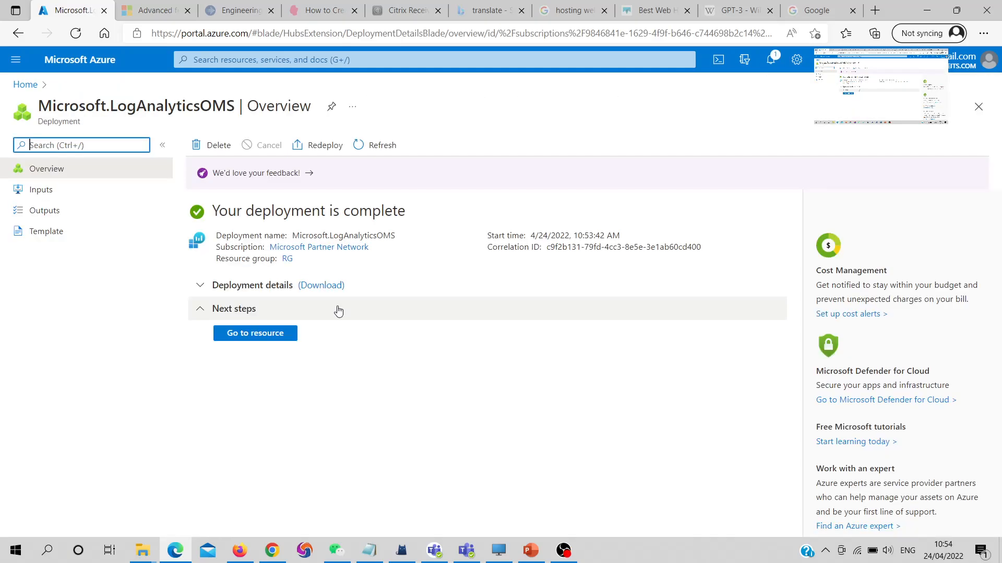
{"action": "left_click", "coordinate": [256, 335]}
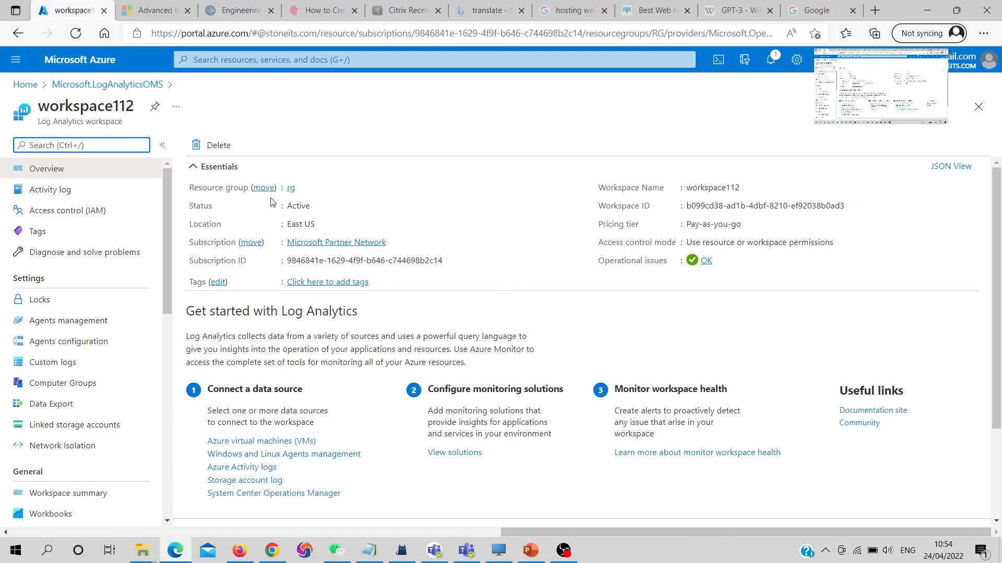
Start creating a new Automation Account and assign it to the existing resource group RG
{"action": "left_click", "coordinate": [309, 60]}
{"action": "type", "text": "ai"}
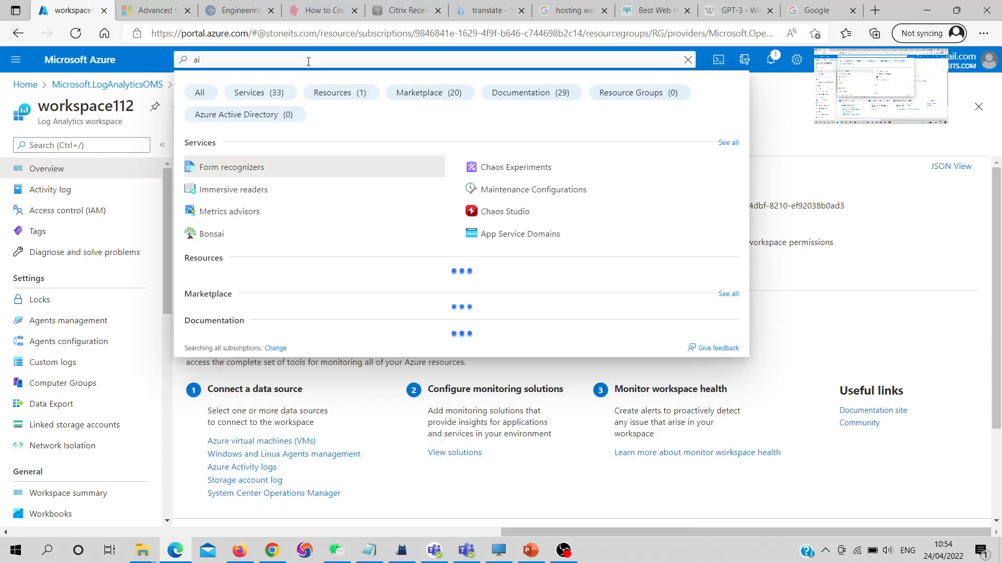
{"action": "key", "text": "BackSpace"}
{"action": "type", "text": "ut"}
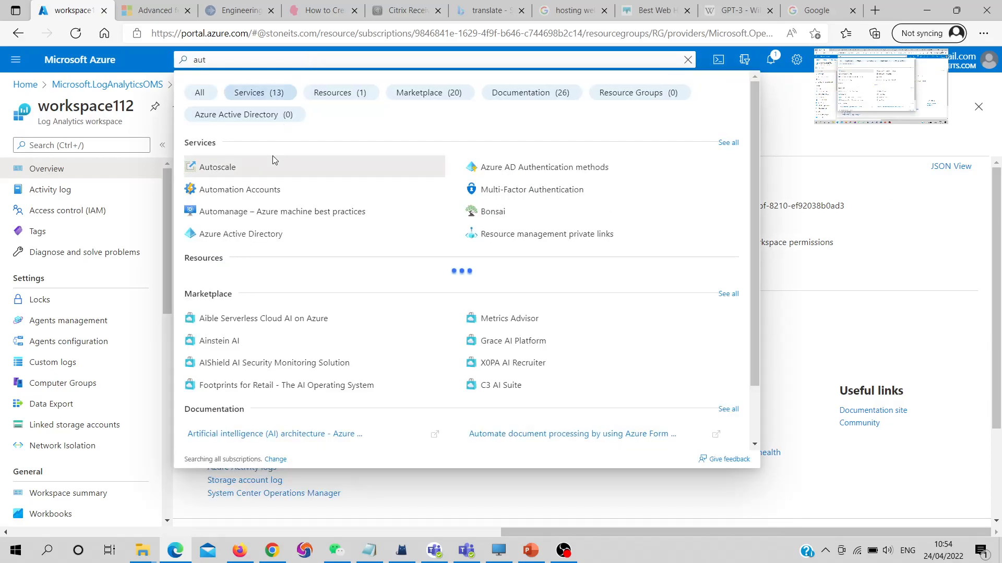
{"action": "left_click", "coordinate": [266, 190]}
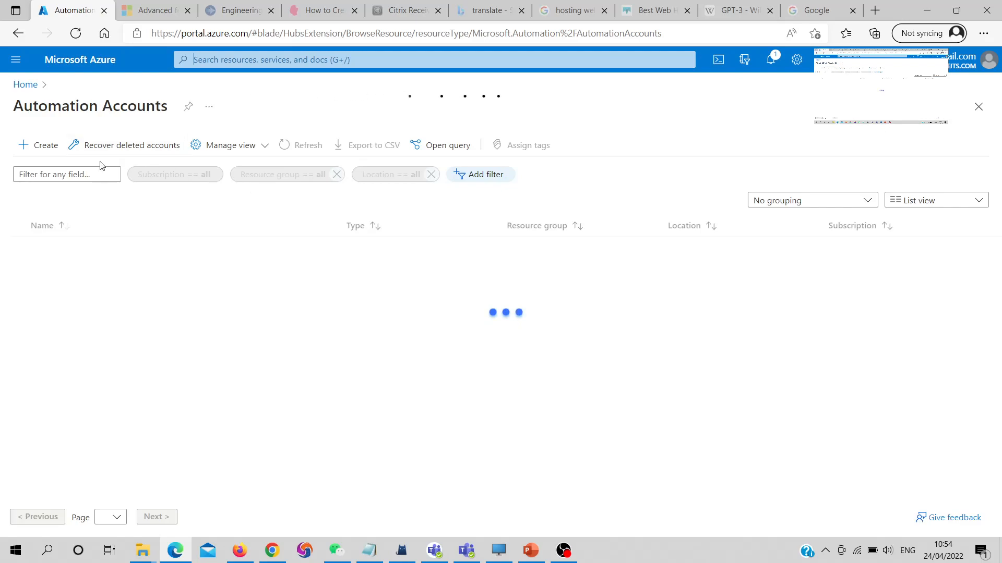
{"action": "left_click", "coordinate": [23, 153]}
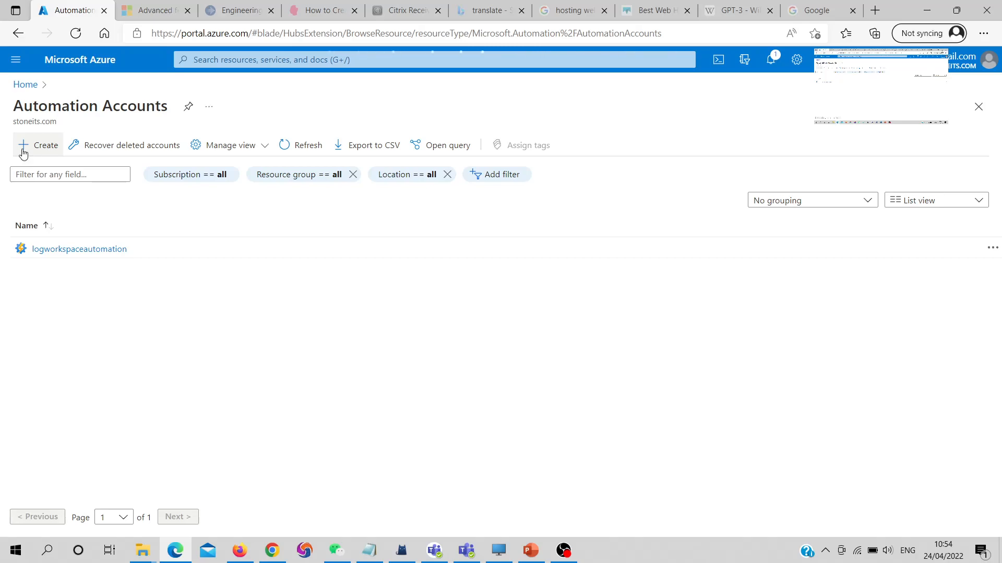
{"action": "left_click", "coordinate": [23, 146]}
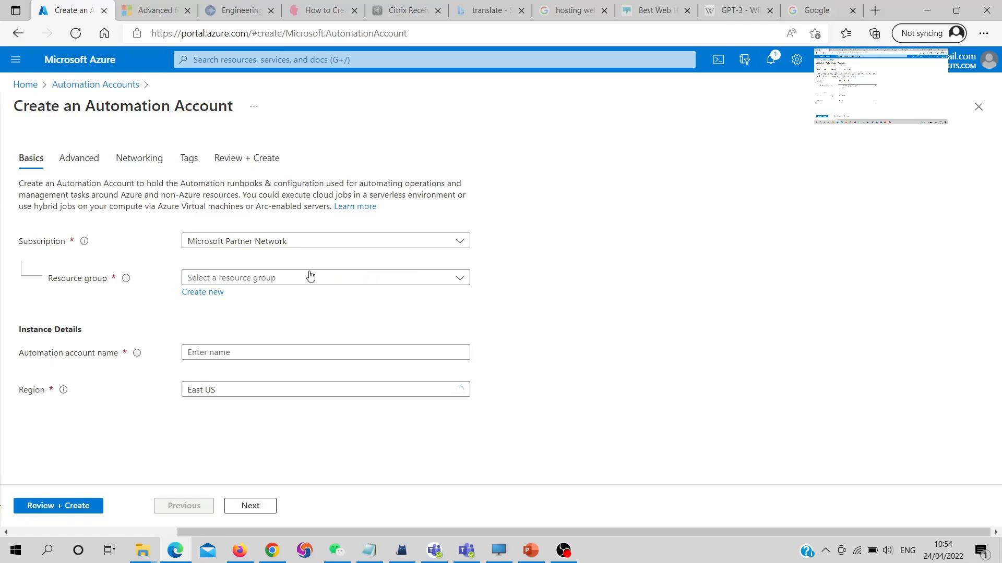
{"action": "left_click", "coordinate": [301, 278]}
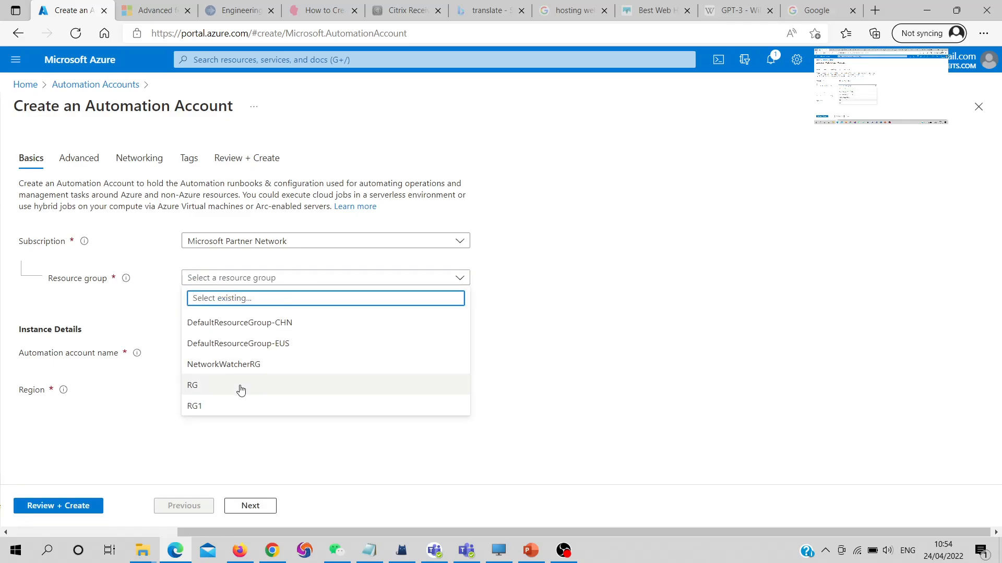
{"action": "left_click", "coordinate": [241, 385]}
Name the Automation Account automation112, deploy it and open the new account
{"action": "left_click", "coordinate": [235, 355]}
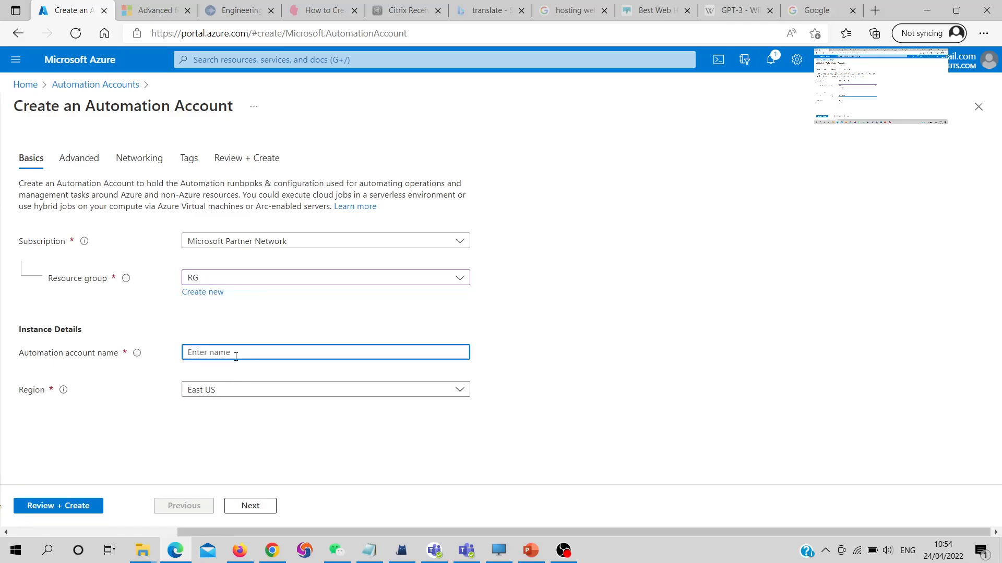
{"action": "type", "text": "a"}
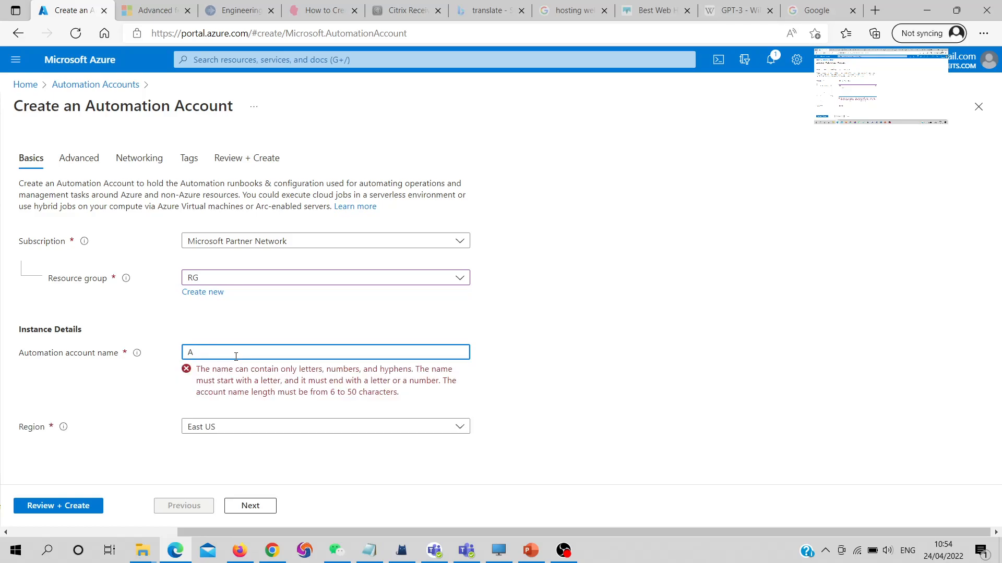
{"action": "key", "text": "BackSpace"}
{"action": "type", "text": "automation"}
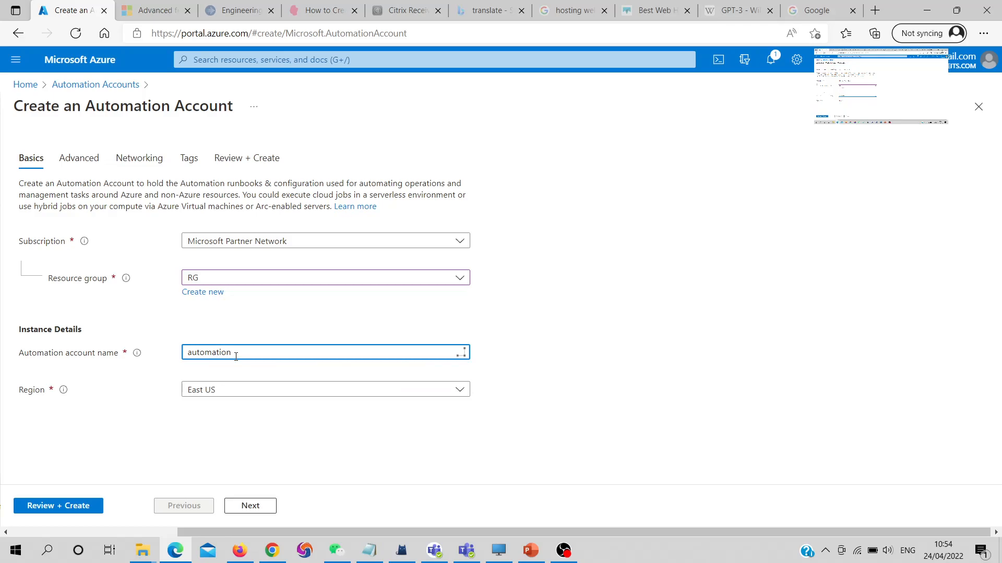
{"action": "type", "text": "112"}
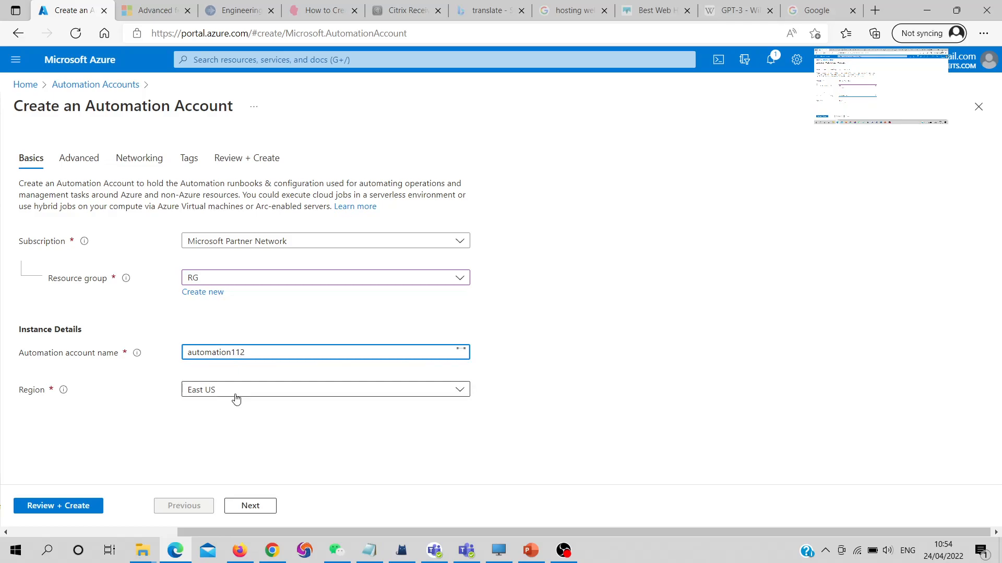
{"action": "left_click", "coordinate": [72, 507]}
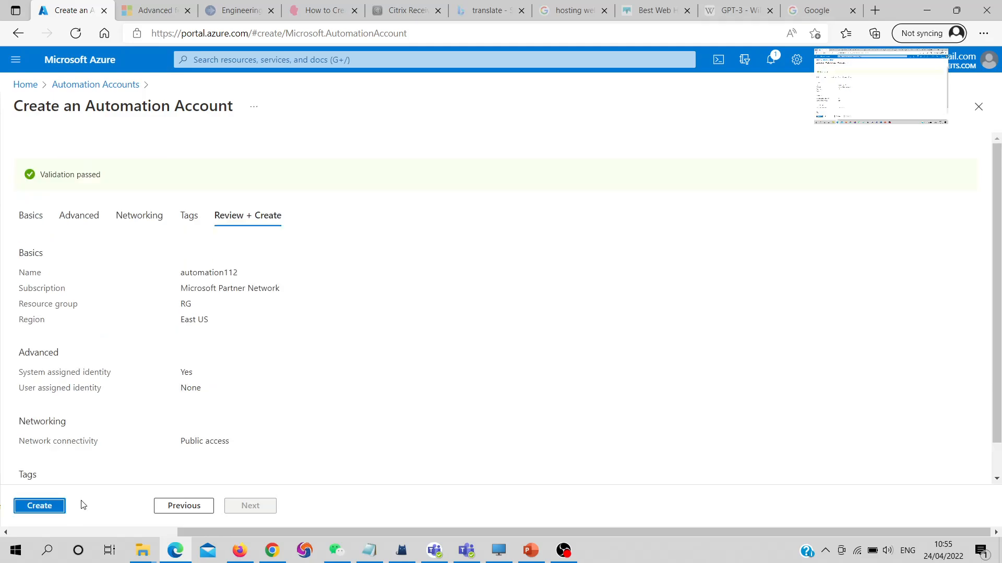
{"action": "left_click", "coordinate": [47, 506]}
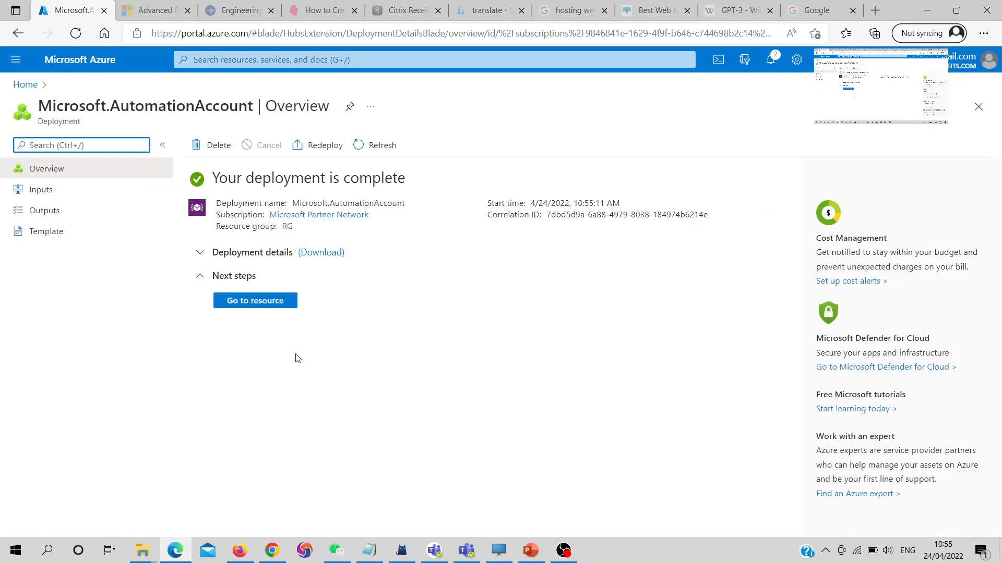
{"action": "left_click", "coordinate": [264, 302]}
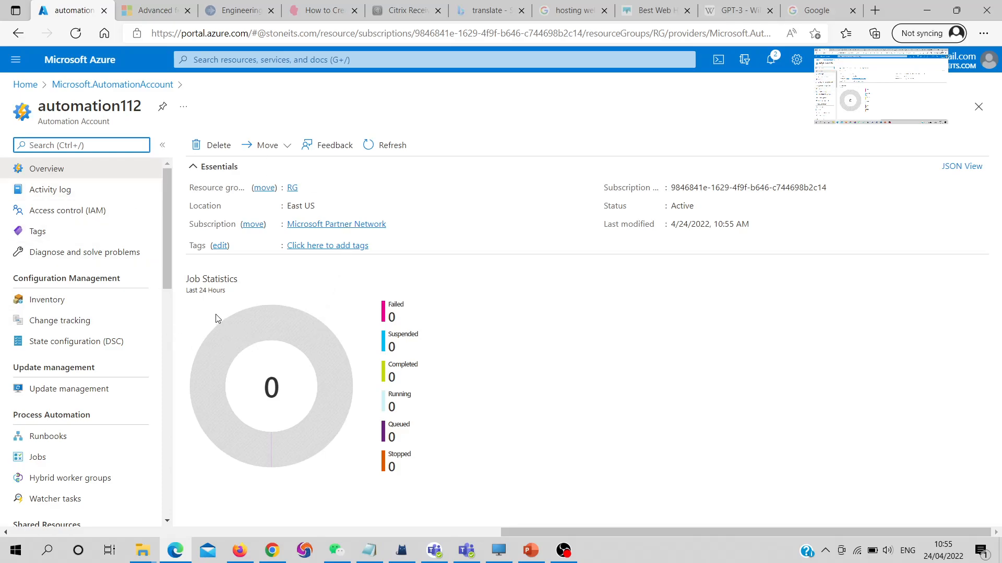
Enable Inventory for the automation112 account, using the Create New Workspace option for its Log Analytics workspace
{"action": "left_click", "coordinate": [57, 305]}
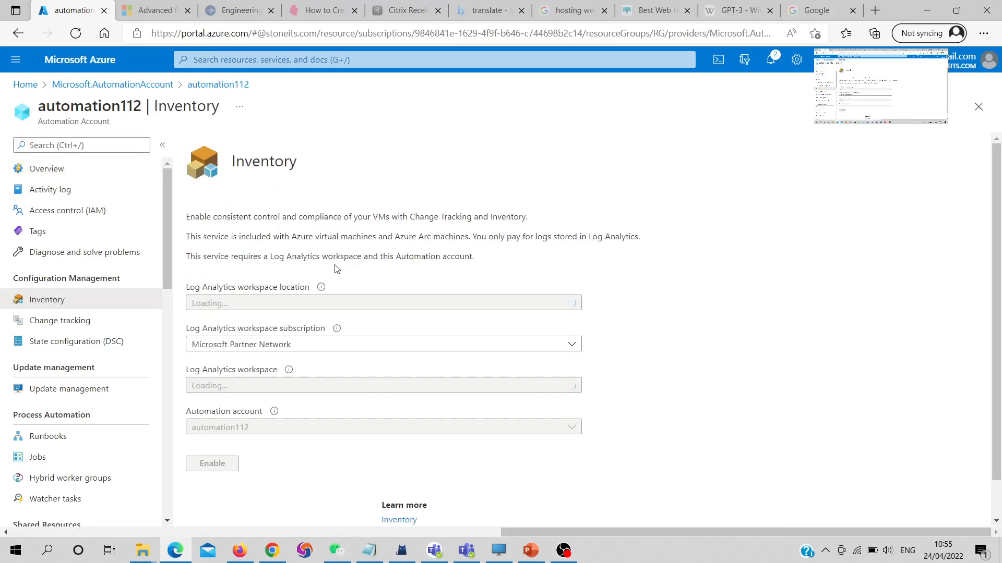
{"action": "scroll", "coordinate": [334, 266], "scroll_direction": "down", "scroll_amount": 2}
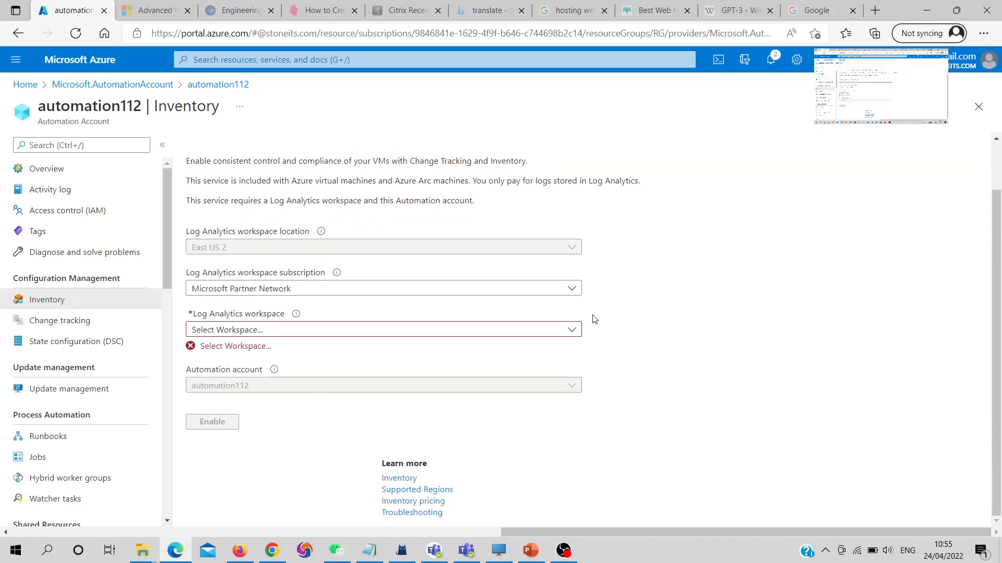
{"action": "left_click", "coordinate": [565, 329]}
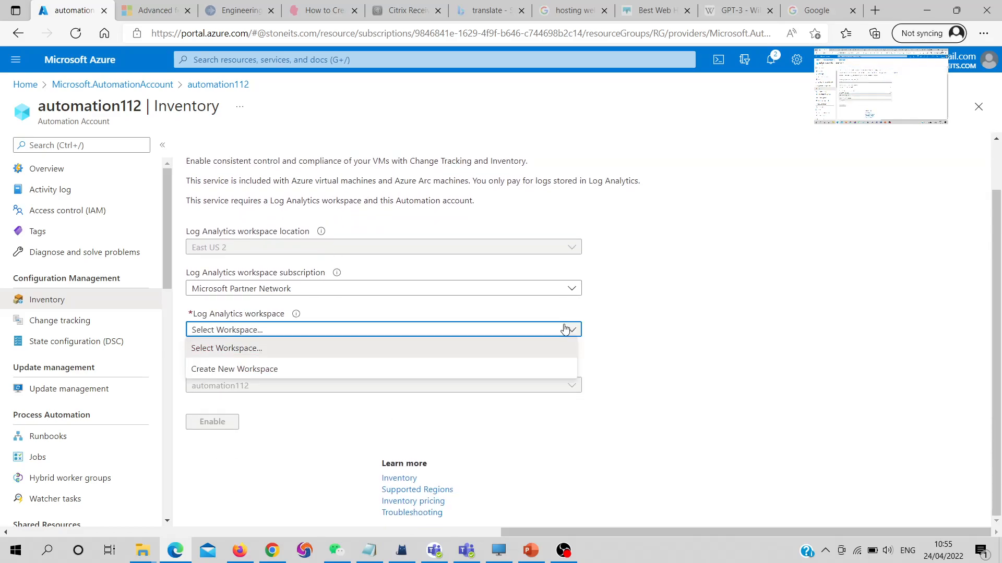
{"action": "left_click", "coordinate": [308, 371]}
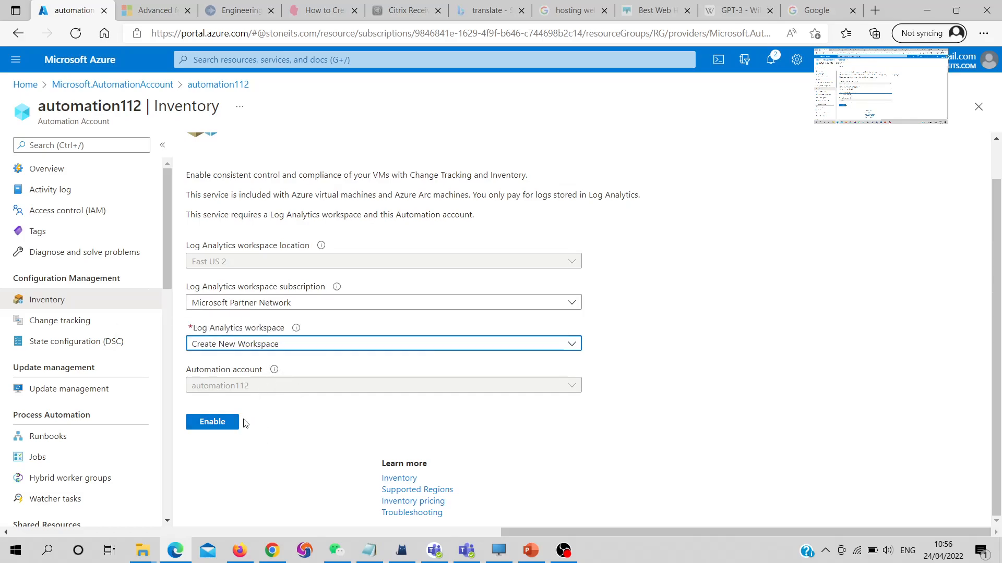
{"action": "left_click", "coordinate": [217, 424]}
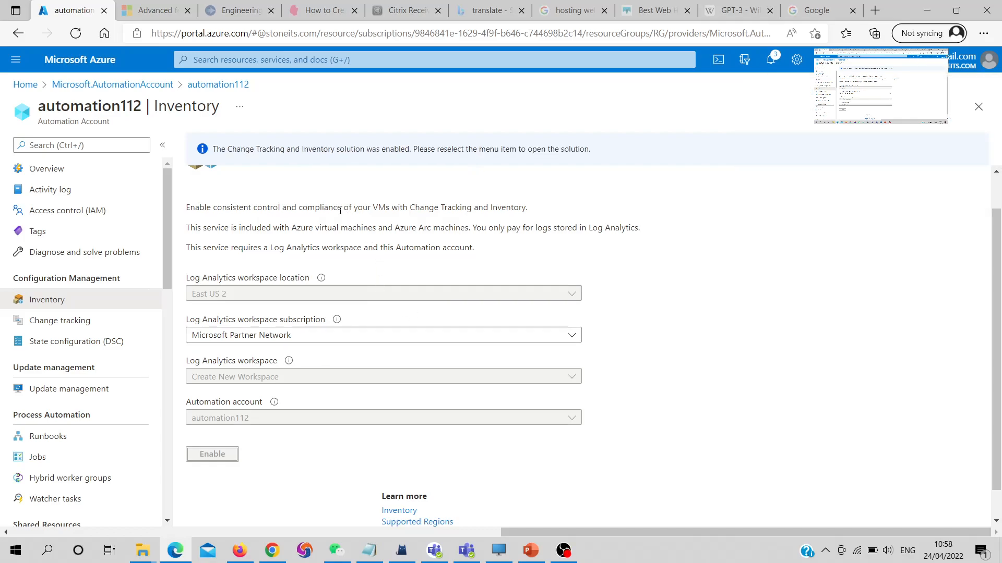
{"action": "scroll", "coordinate": [315, 174], "scroll_direction": "up", "scroll_amount": 1}
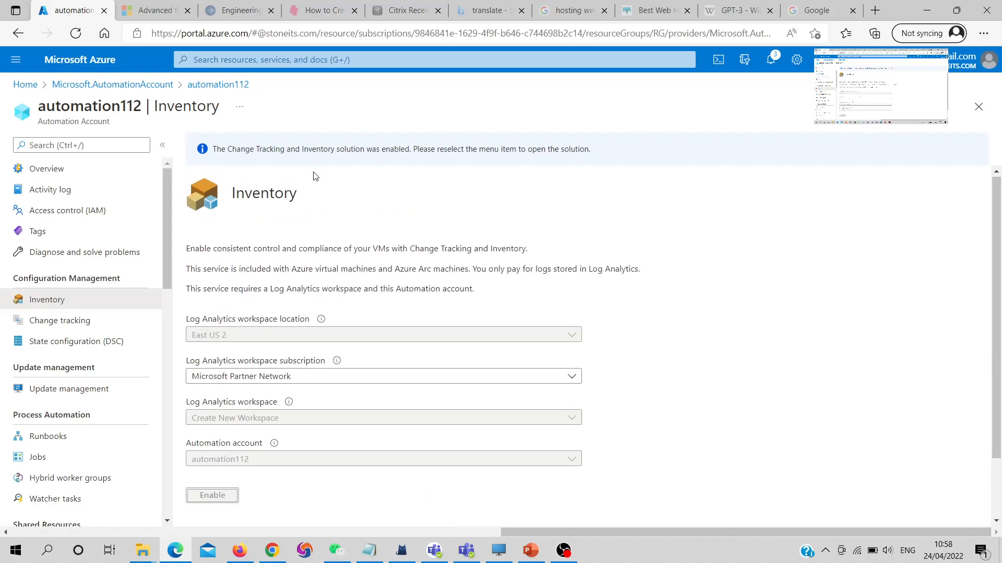
Leave the Inventory page, discarding unsaved edits, and open the VMServer11 virtual machine from resource group RG
{"action": "left_click", "coordinate": [160, 85]}
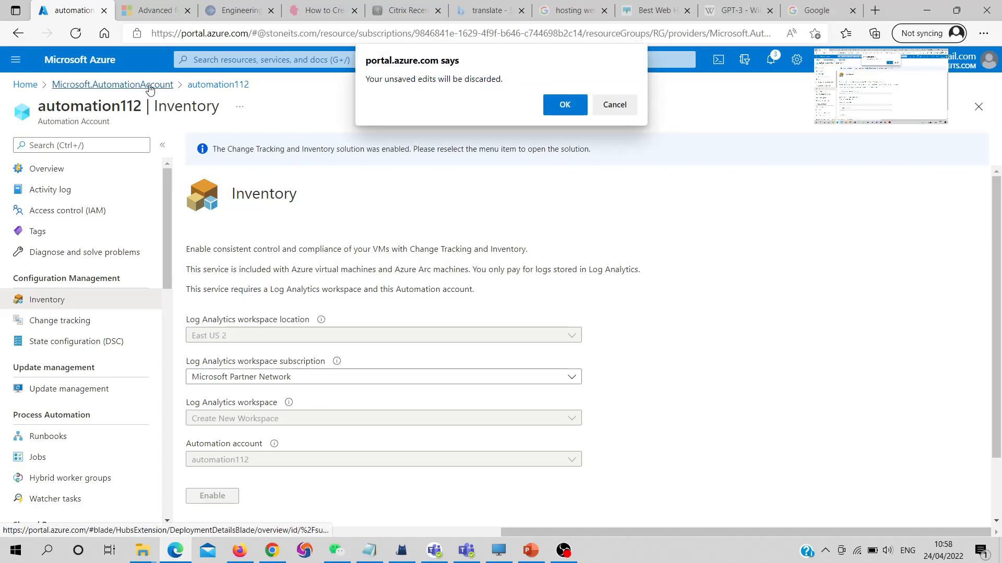
{"action": "left_click", "coordinate": [565, 102]}
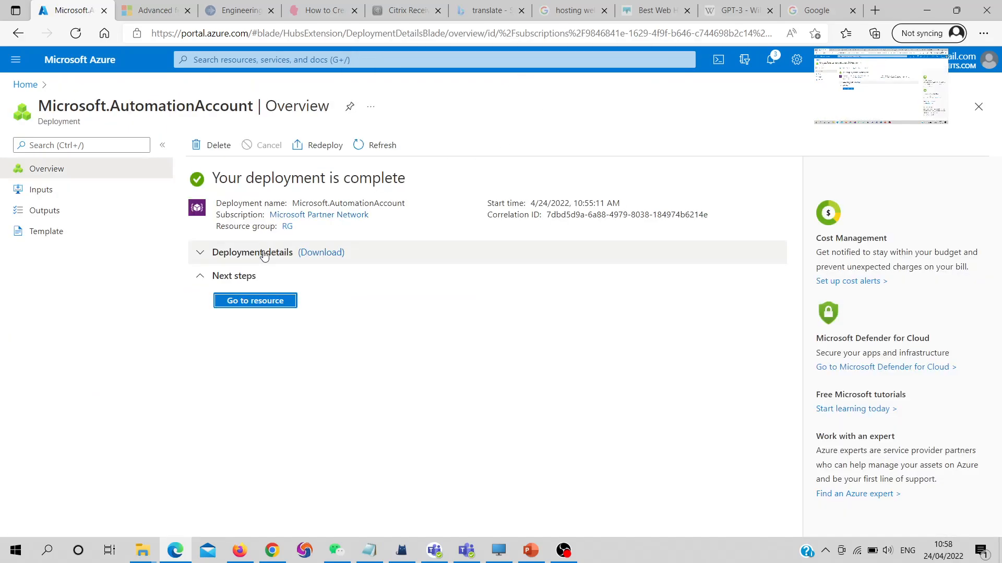
{"action": "left_click", "coordinate": [287, 225]}
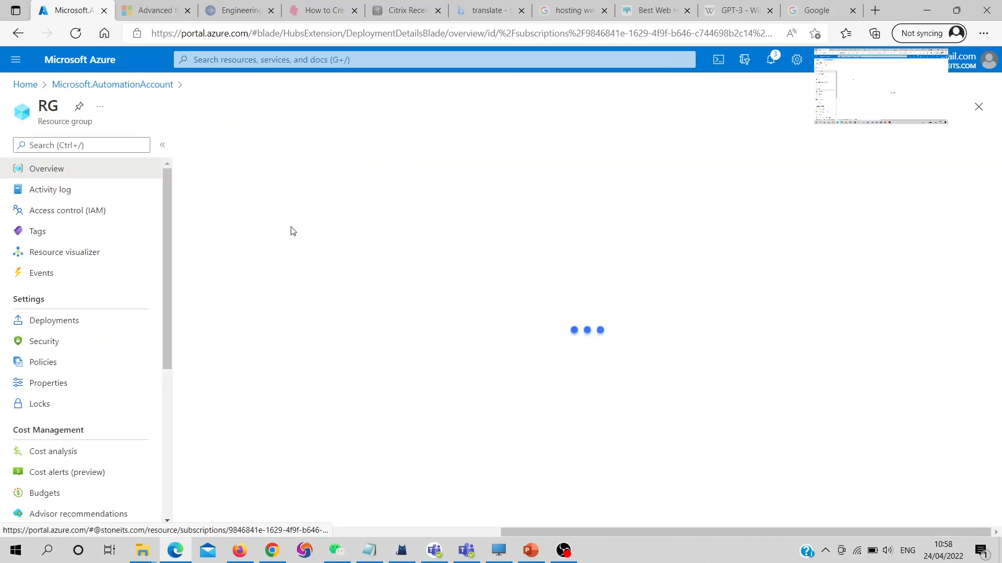
{"action": "scroll", "coordinate": [237, 402], "scroll_direction": "down", "scroll_amount": 3}
{"action": "scroll", "coordinate": [255, 422], "scroll_direction": "down", "scroll_amount": 2}
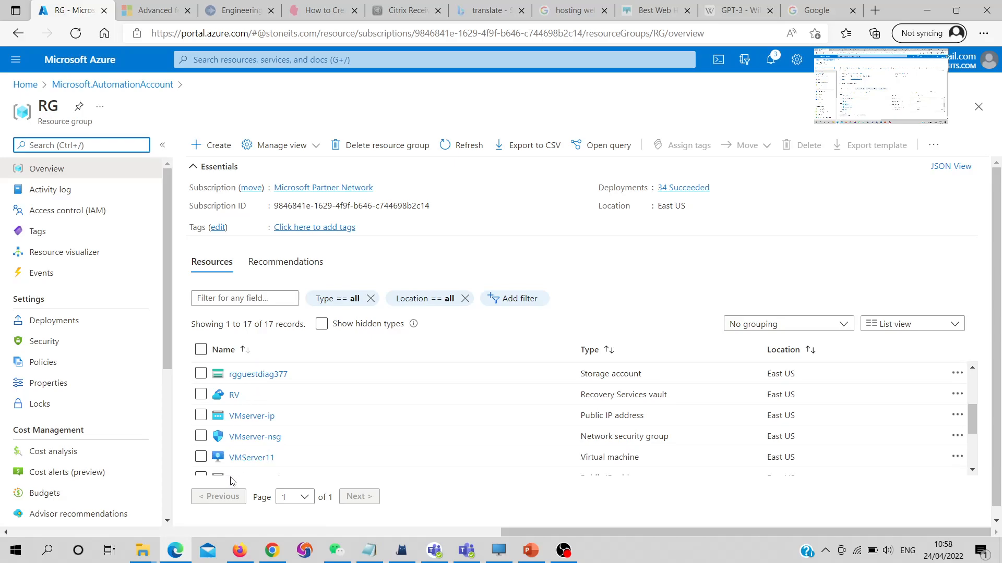
{"action": "left_click", "coordinate": [247, 448]}
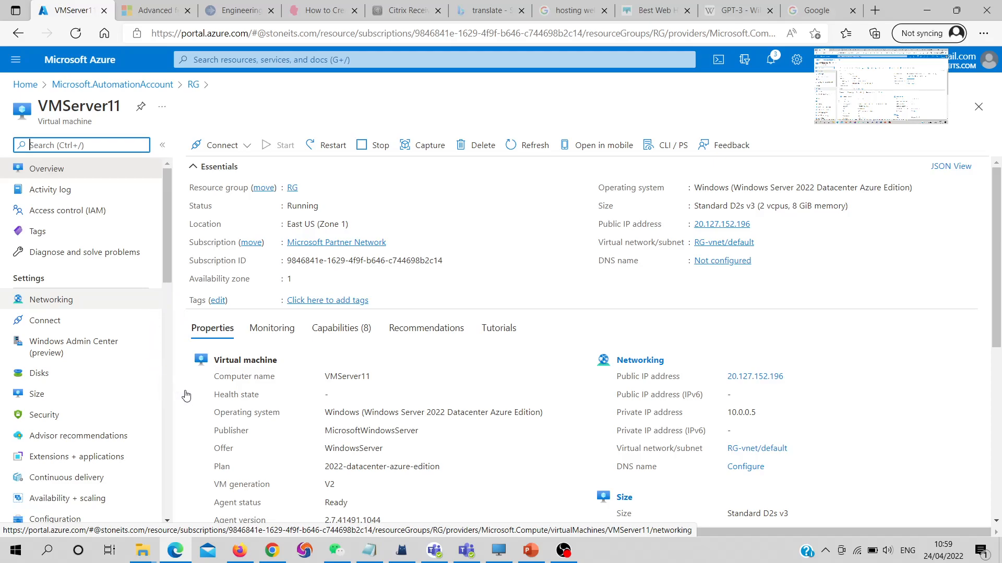
Open VMServer11's diagnostic settings and review the overview of the data being collected
{"action": "scroll", "coordinate": [183, 394], "scroll_direction": "down", "scroll_amount": 2}
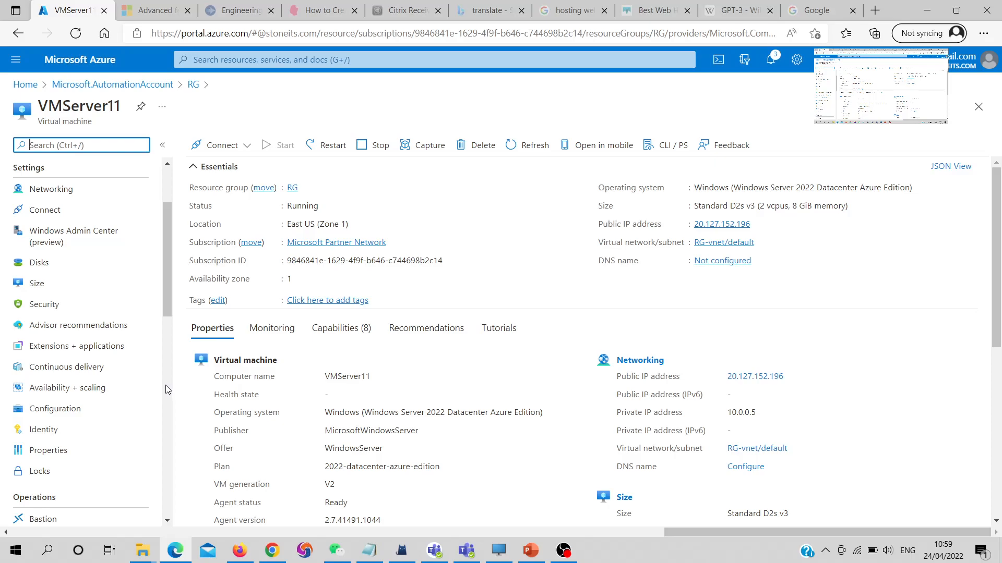
{"action": "scroll", "coordinate": [167, 390], "scroll_direction": "down", "scroll_amount": 4}
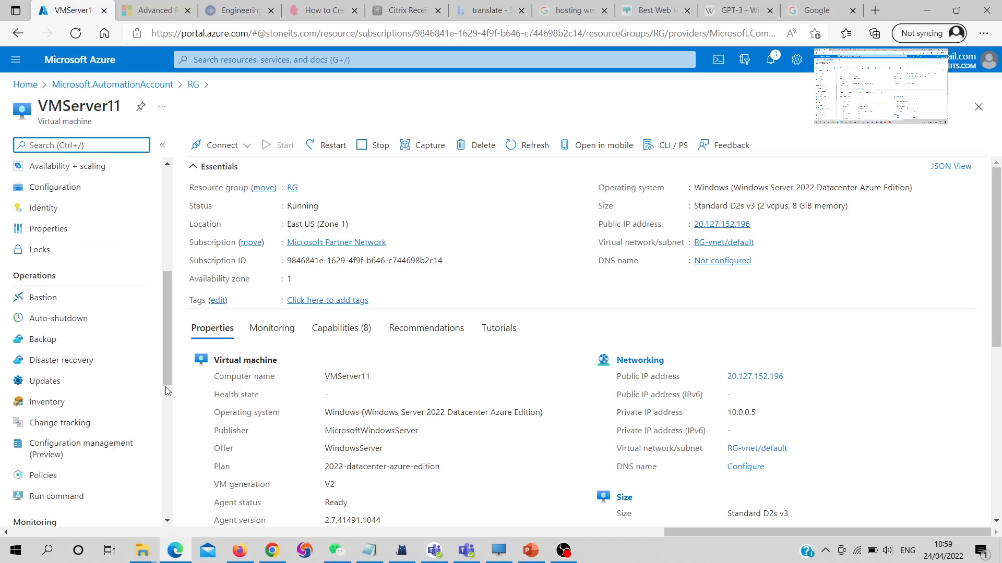
{"action": "scroll", "coordinate": [116, 386], "scroll_direction": "down", "scroll_amount": 3}
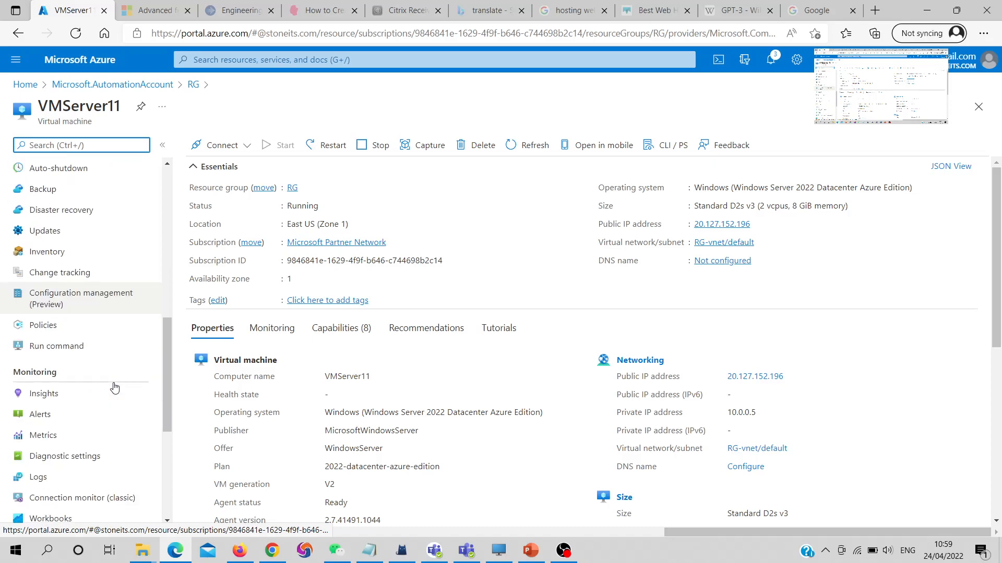
{"action": "scroll", "coordinate": [115, 388], "scroll_direction": "down", "scroll_amount": 1}
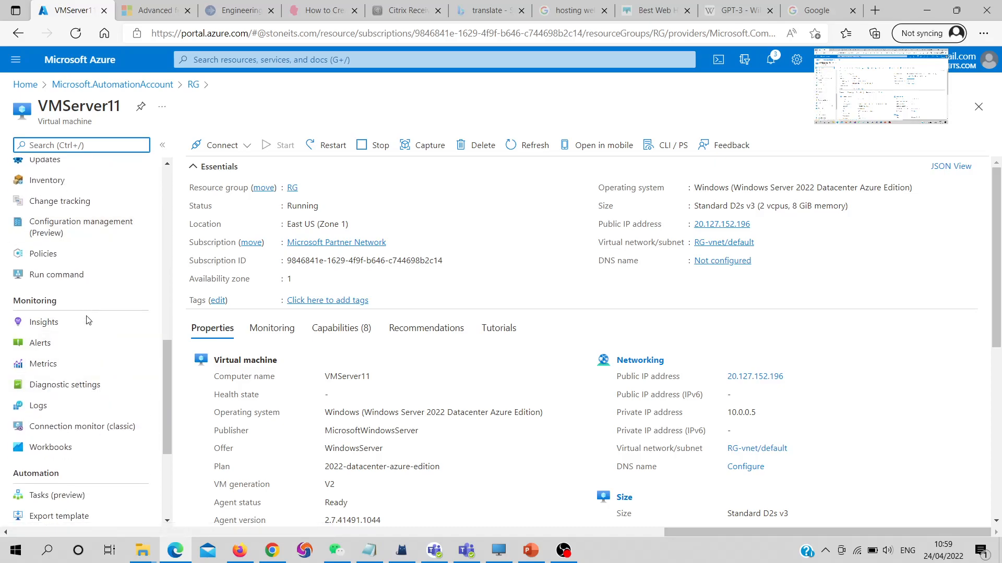
{"action": "left_click", "coordinate": [74, 386]}
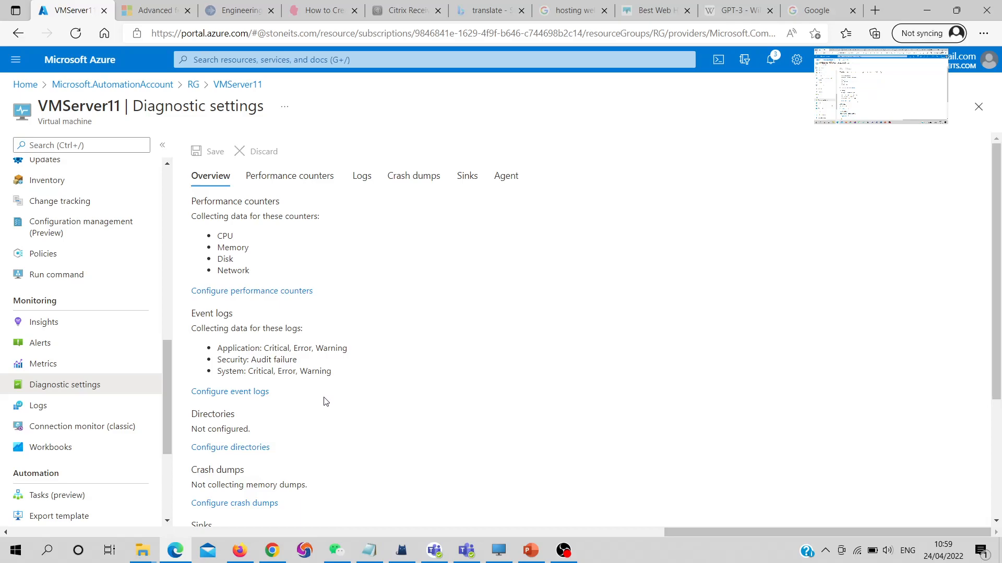
{"action": "scroll", "coordinate": [365, 287], "scroll_direction": "down", "scroll_amount": 3}
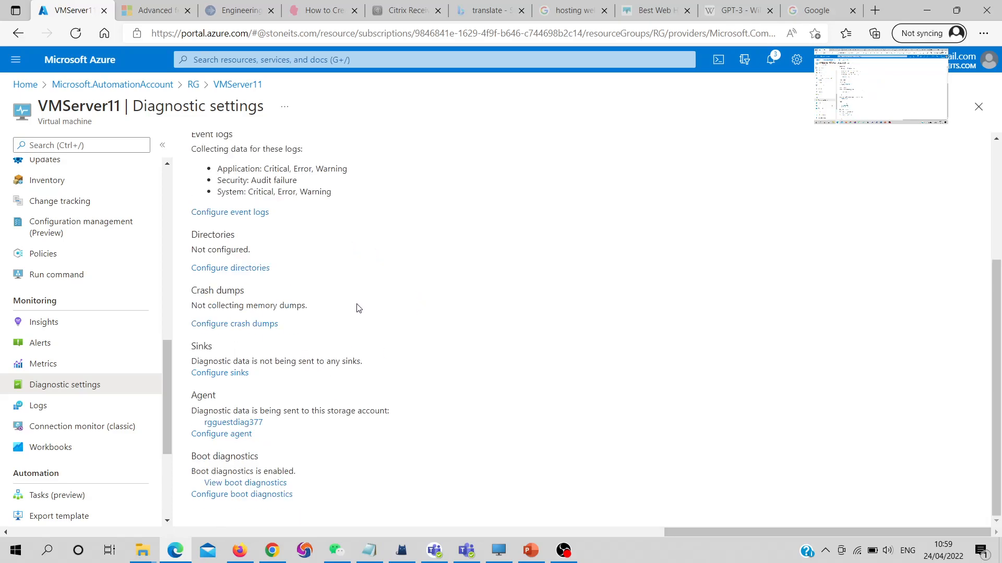
{"action": "scroll", "coordinate": [357, 324], "scroll_direction": "up", "scroll_amount": 3}
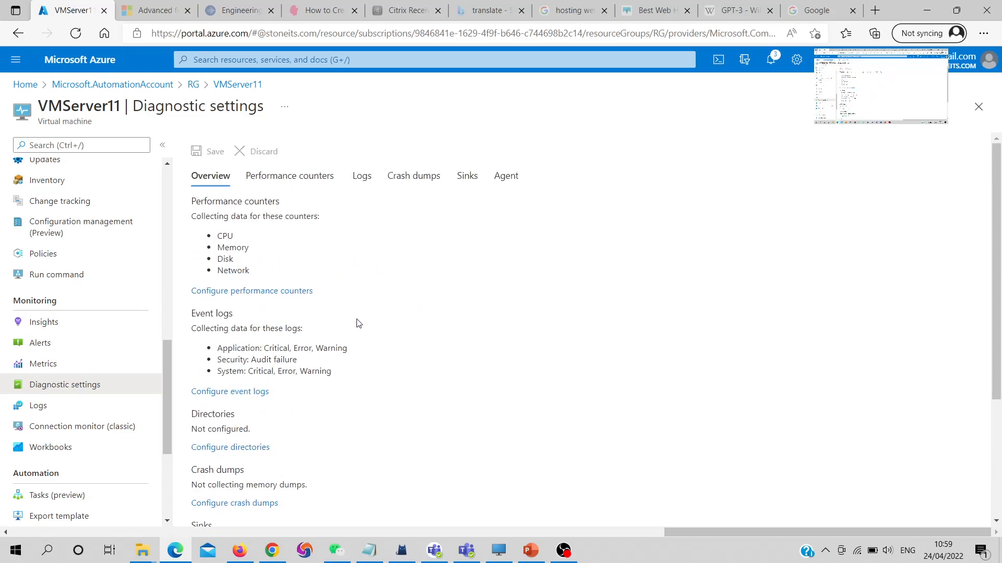
Examine VMServer11's basic and custom performance counters, its event log levels and the diagnostics agent options
{"action": "left_click", "coordinate": [296, 179]}
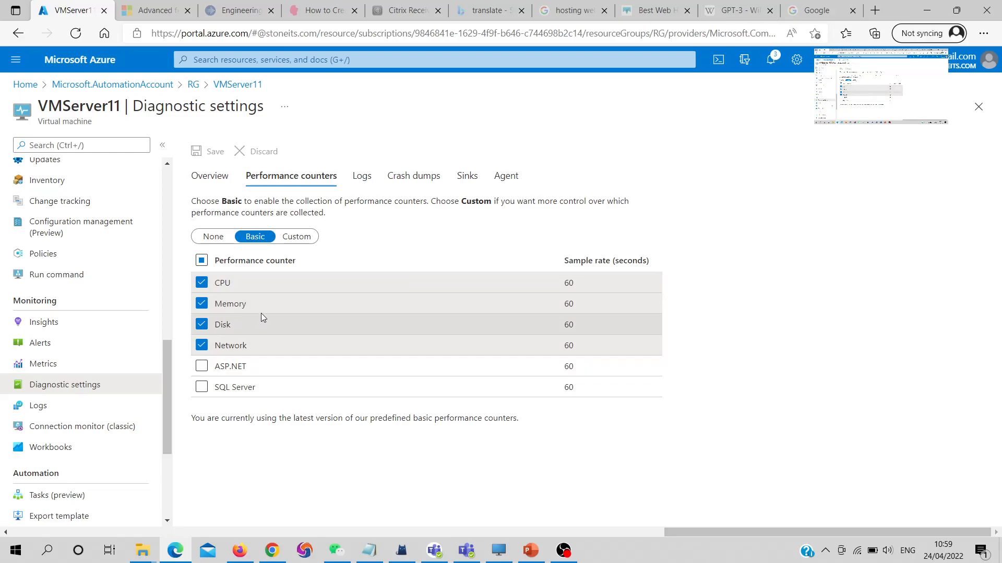
{"action": "left_click", "coordinate": [308, 236]}
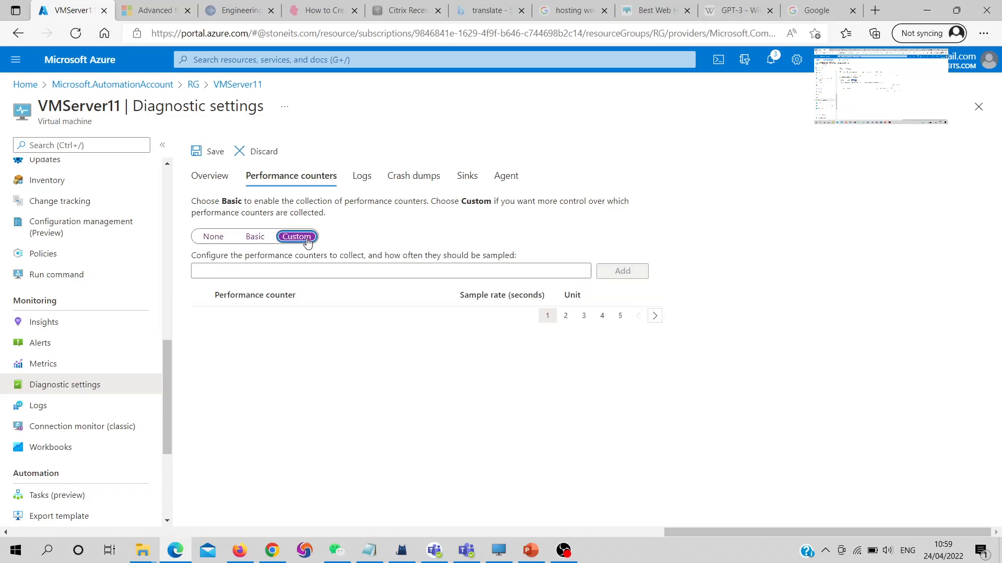
{"action": "scroll", "coordinate": [387, 390], "scroll_direction": "down", "scroll_amount": 1}
{"action": "scroll", "coordinate": [386, 391], "scroll_direction": "up", "scroll_amount": 1}
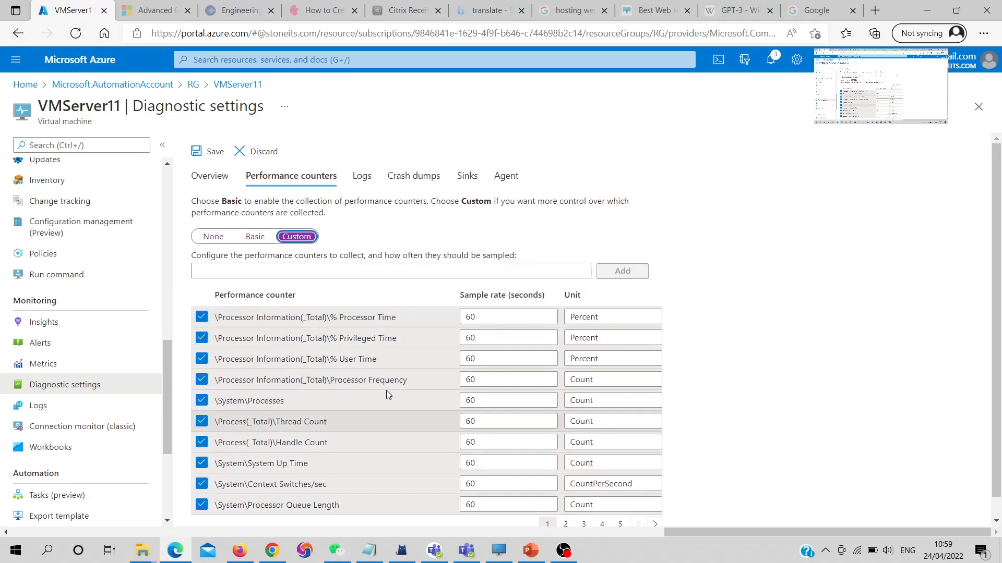
{"action": "left_click", "coordinate": [359, 178]}
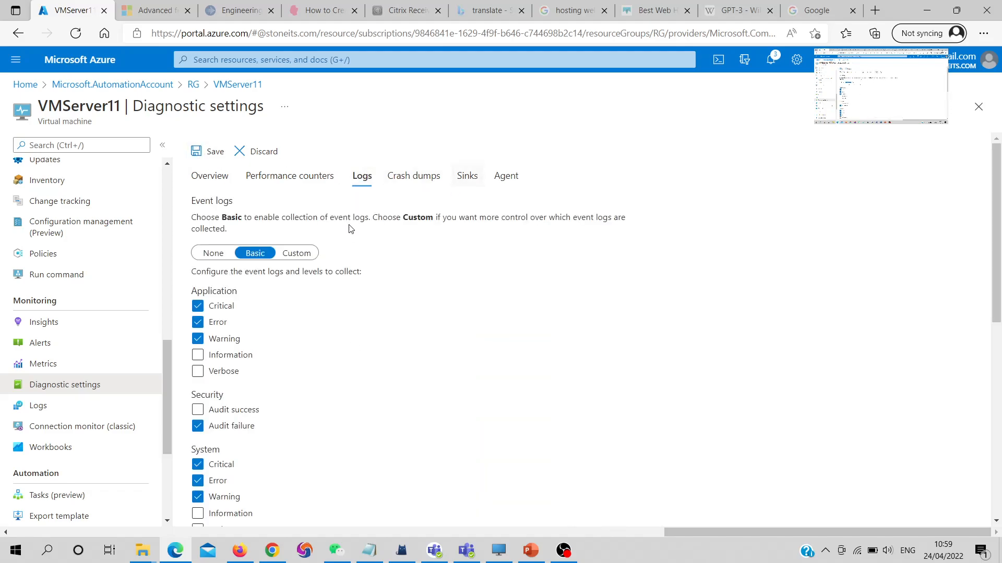
{"action": "left_click", "coordinate": [497, 188]}
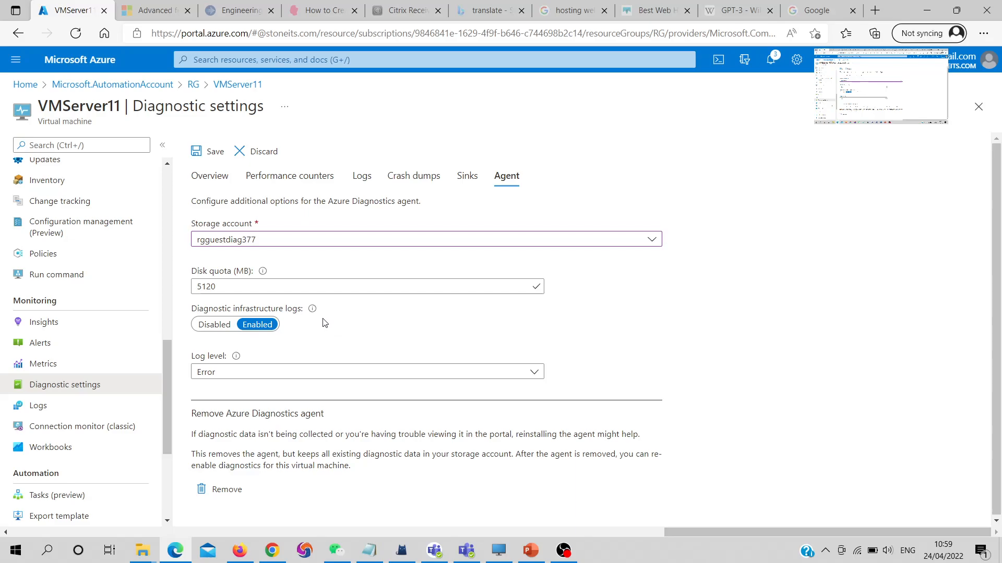
Open VMServer11's metrics, discarding the unsaved diagnostic edits, and apply VMServer11 as the chart's scope
{"action": "left_click", "coordinate": [102, 367]}
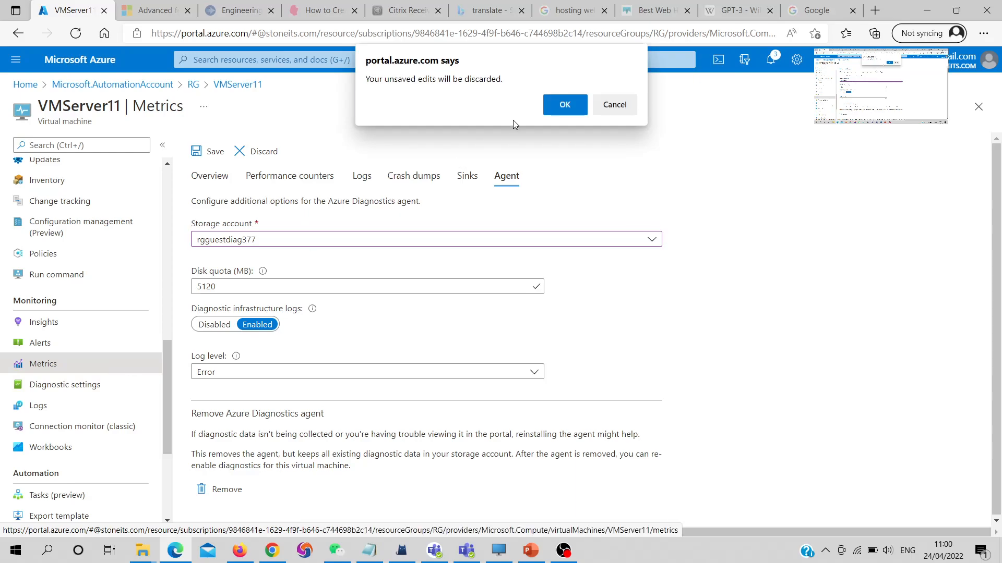
{"action": "left_click", "coordinate": [565, 104]}
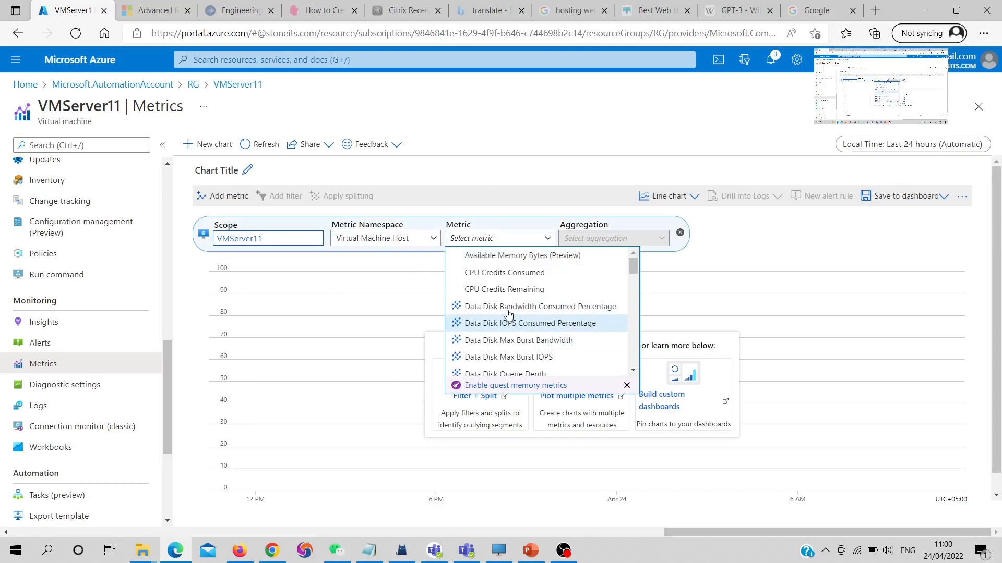
{"action": "left_click", "coordinate": [293, 246]}
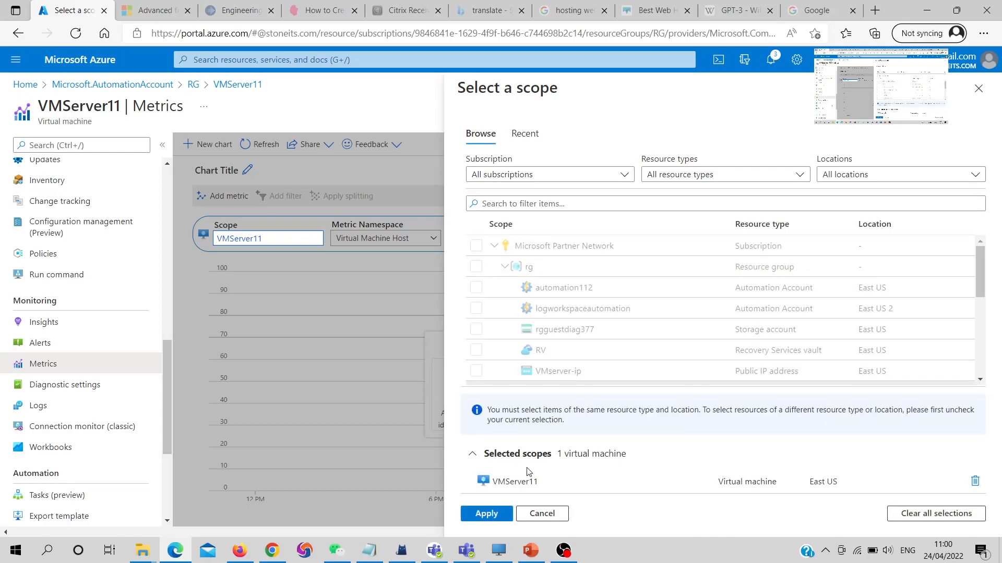
{"action": "left_click", "coordinate": [486, 514]}
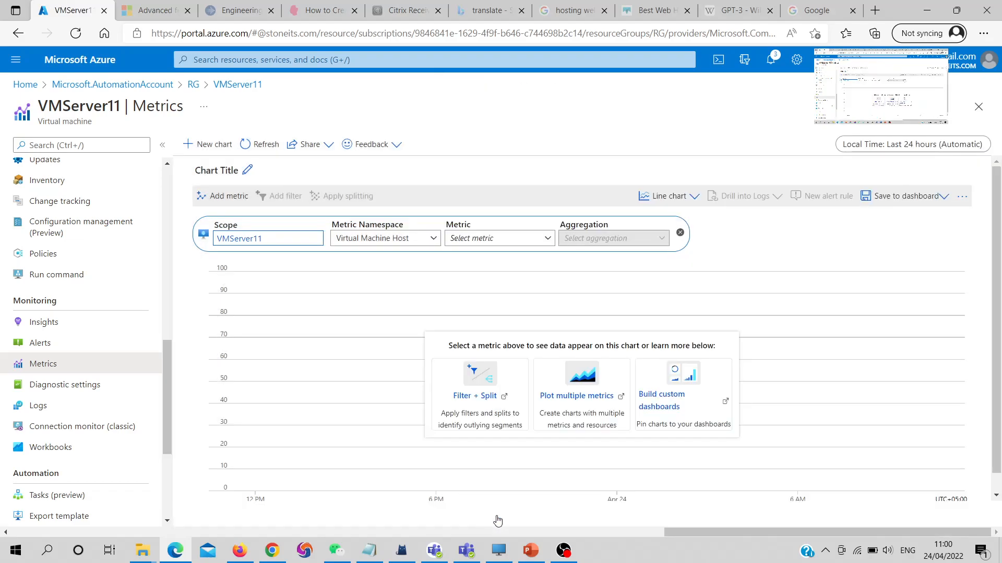
Chart the Network In Total metric for VMServer11 and set its aggregation to Min
{"action": "left_click", "coordinate": [505, 246]}
{"action": "scroll", "coordinate": [593, 293], "scroll_direction": "down", "scroll_amount": 1}
{"action": "scroll", "coordinate": [593, 292], "scroll_direction": "down", "scroll_amount": 5}
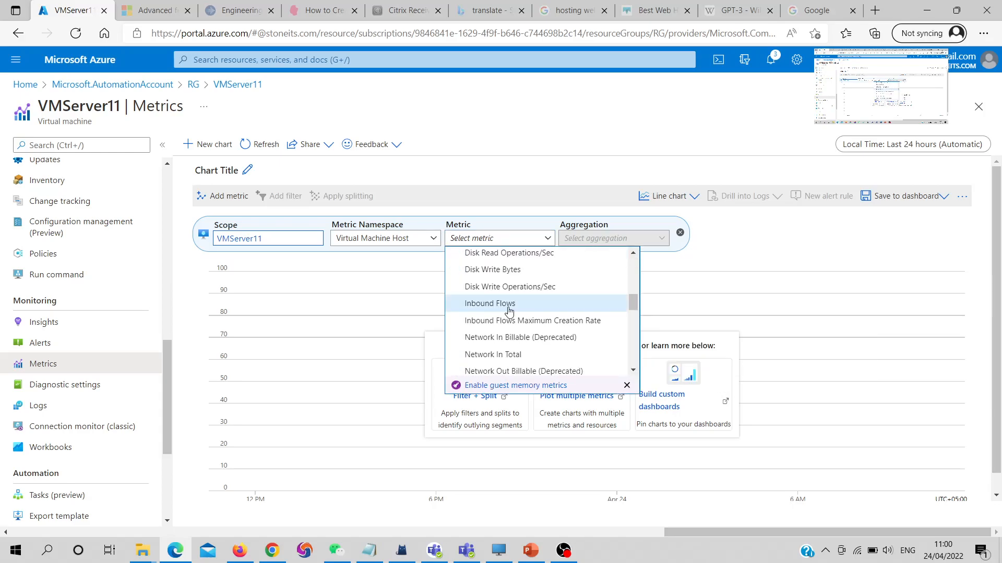
{"action": "scroll", "coordinate": [542, 339], "scroll_direction": "down", "scroll_amount": 3}
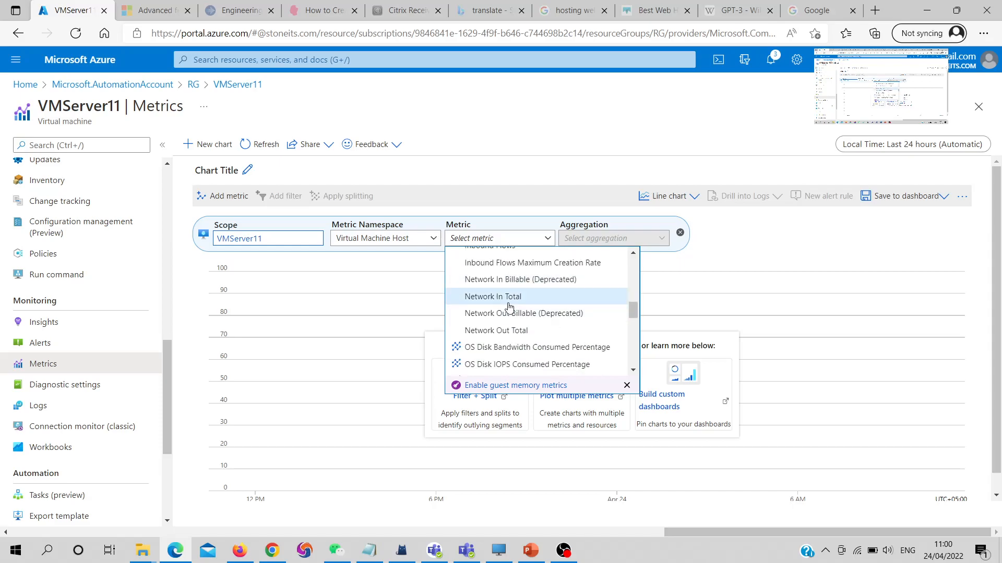
{"action": "mouse_move", "coordinate": [506, 299]}
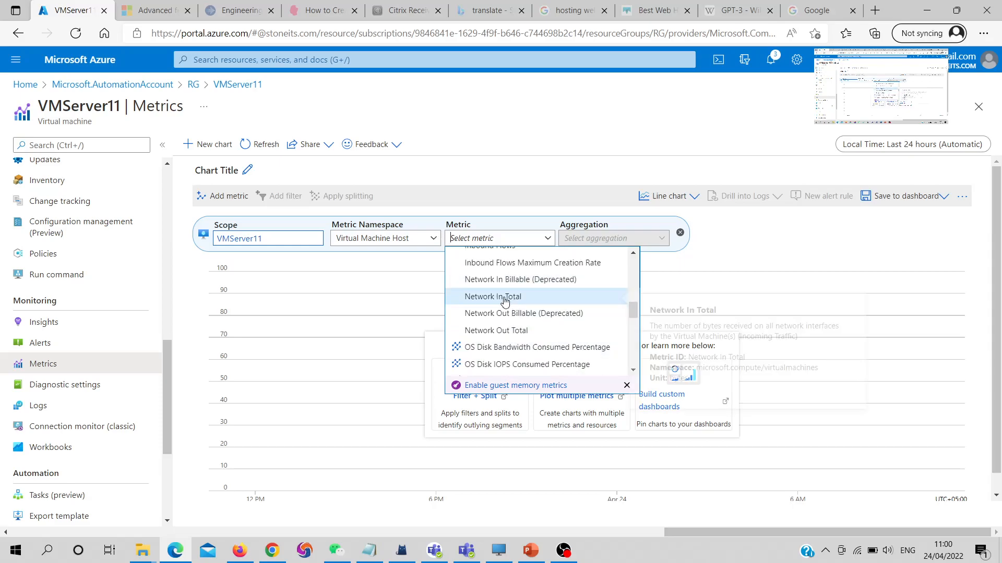
{"action": "left_click", "coordinate": [530, 301]}
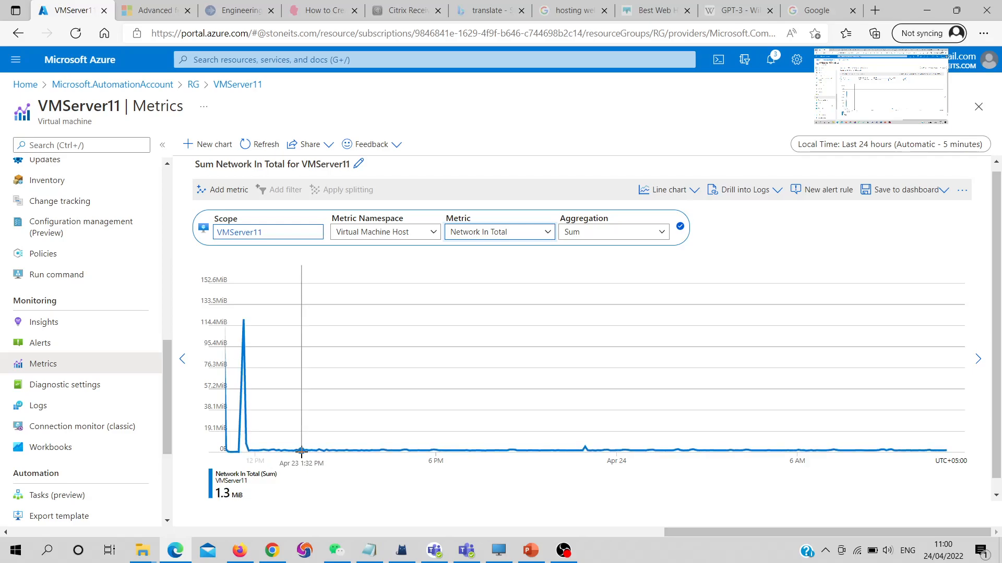
{"action": "left_click", "coordinate": [661, 232]}
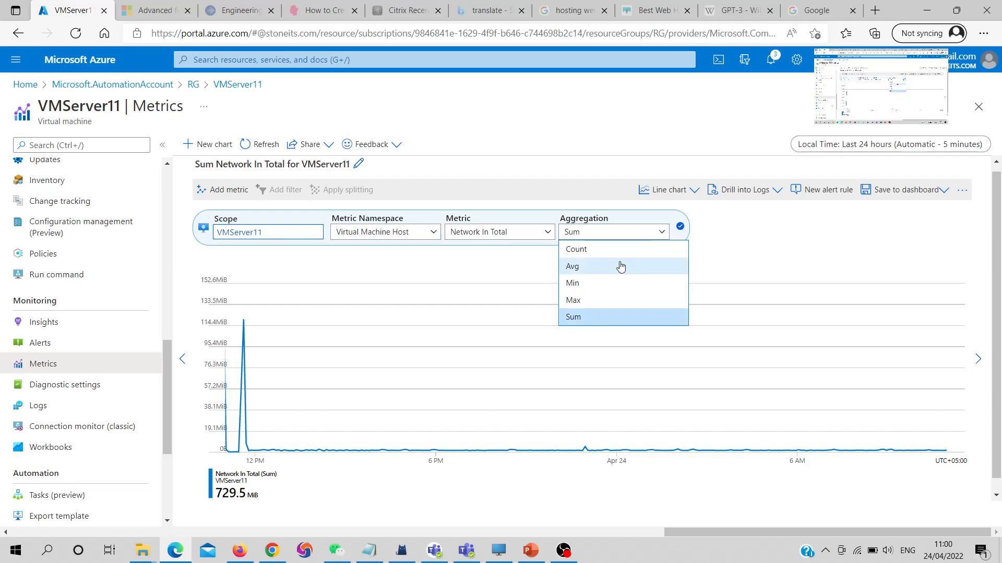
{"action": "left_click", "coordinate": [591, 284]}
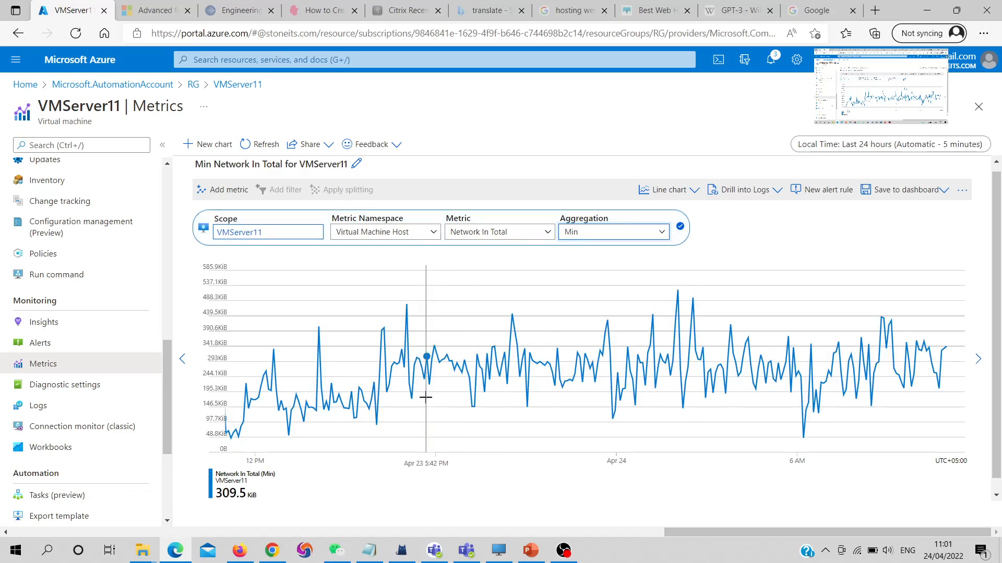
Chart the Percentage CPU metric for VMServer11 and zoom the chart to about 6:29 PM to 7:06 PM on 4/23
{"action": "left_click", "coordinate": [547, 234]}
{"action": "scroll", "coordinate": [532, 333], "scroll_direction": "down", "scroll_amount": 3}
{"action": "scroll", "coordinate": [534, 335], "scroll_direction": "down", "scroll_amount": 4}
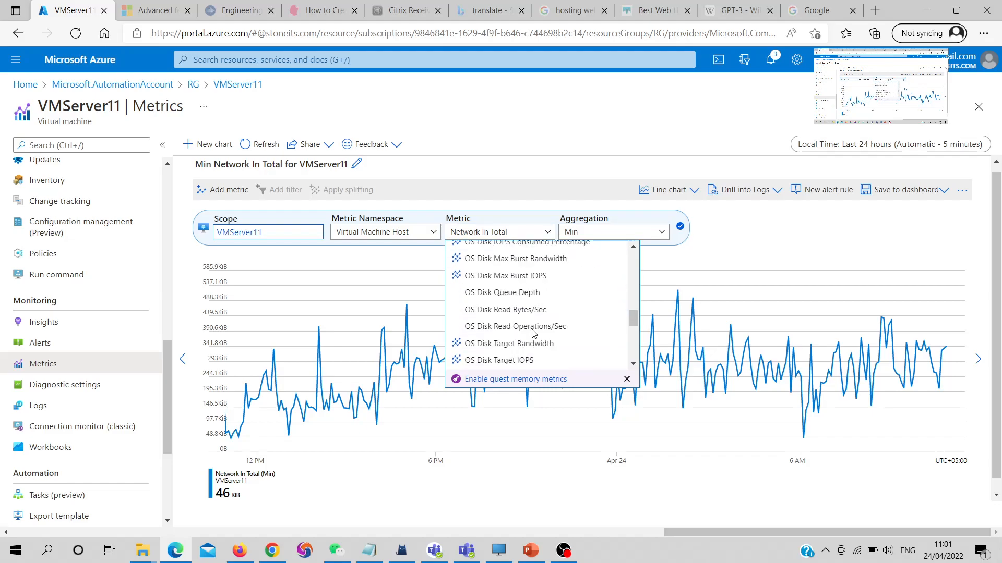
{"action": "scroll", "coordinate": [533, 334], "scroll_direction": "down", "scroll_amount": 3}
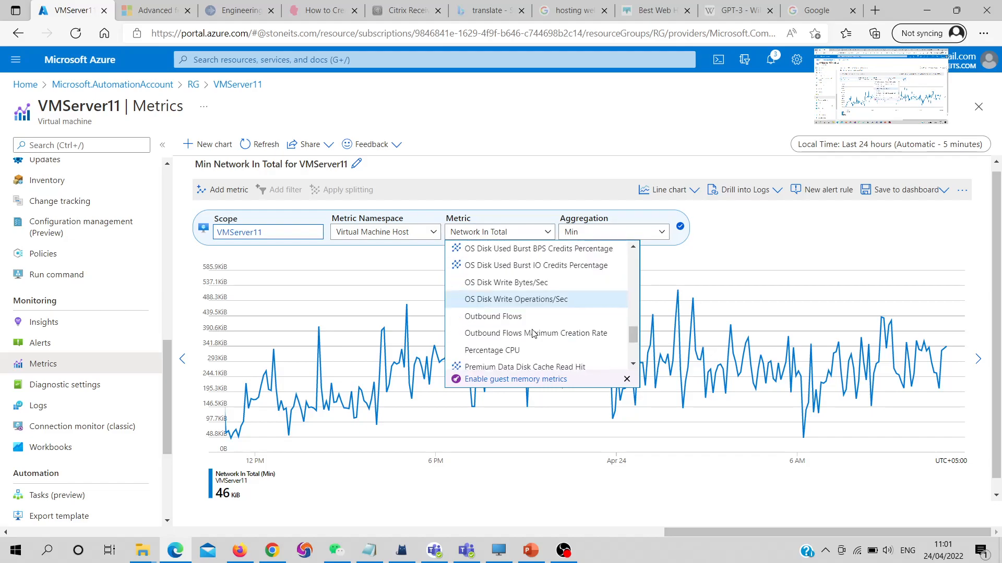
{"action": "left_click", "coordinate": [514, 344]}
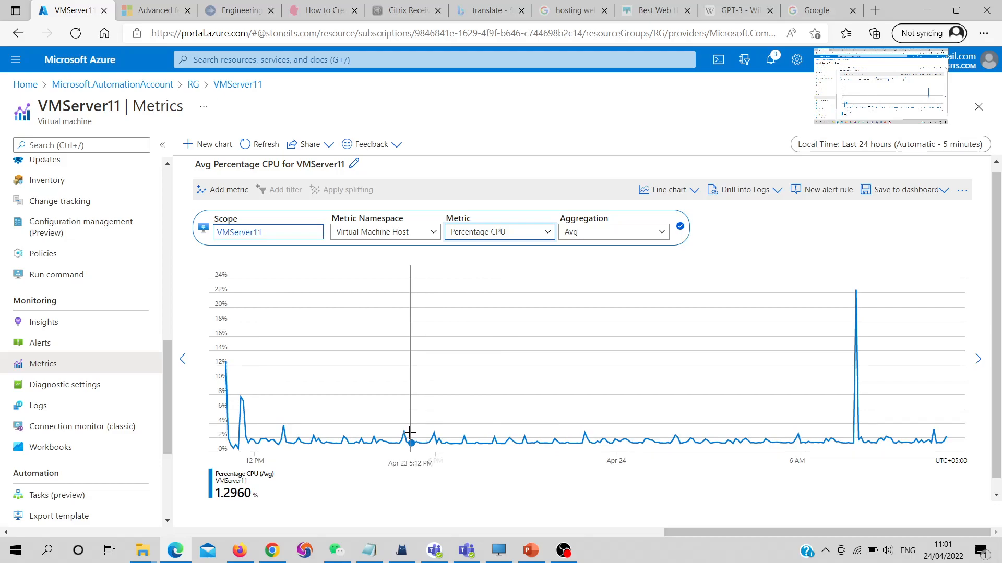
{"action": "mouse_move", "coordinate": [409, 433]}
{"action": "left_mouse_down"}
{"action": "mouse_move", "coordinate": [427, 442]}
{"action": "mouse_move", "coordinate": [545, 444]}
{"action": "left_mouse_up"}
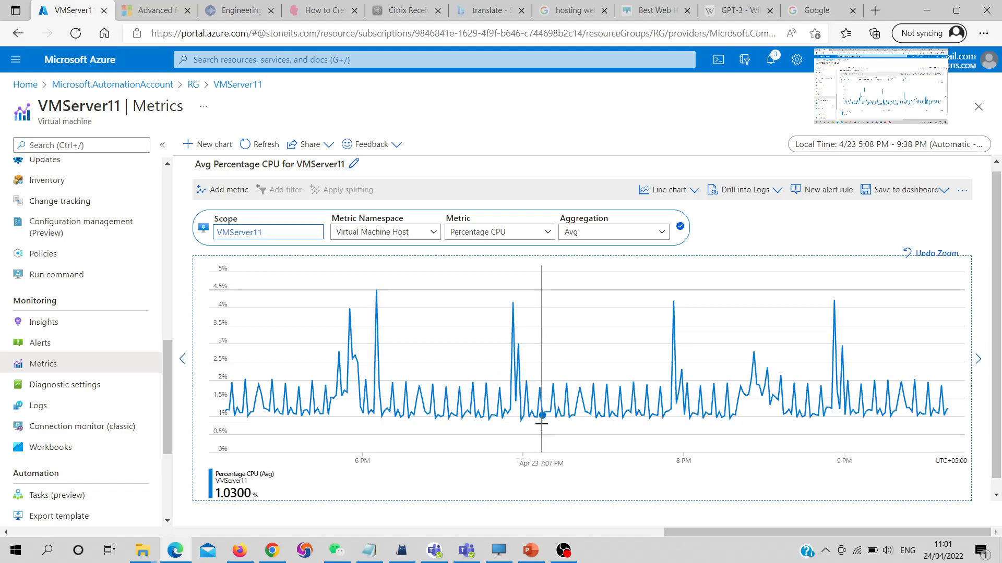
{"action": "left_click_drag", "start_coordinate": [542, 404], "coordinate": [443, 402]}
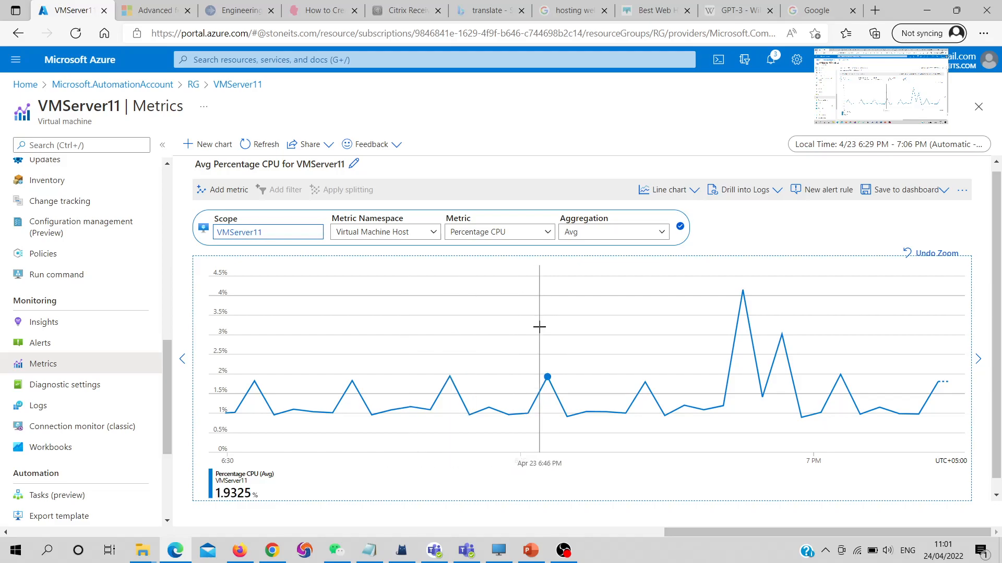
Start a new alert rule from the CPU chart and add a condition on the Available Memory Bytes (Preview) signal, checking the chart period choices
{"action": "left_click", "coordinate": [822, 199]}
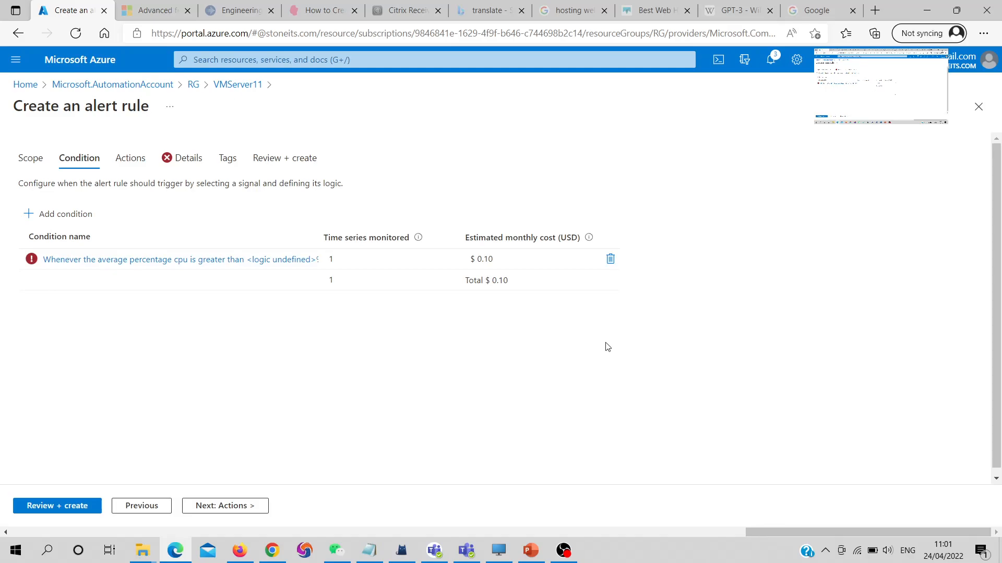
{"action": "left_click", "coordinate": [32, 220]}
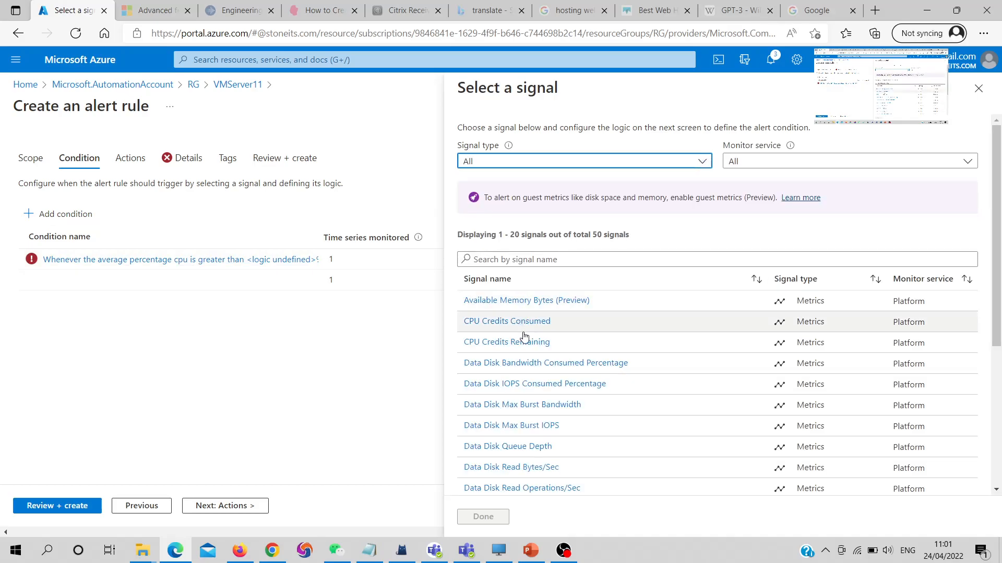
{"action": "scroll", "coordinate": [522, 415], "scroll_direction": "down", "scroll_amount": 5}
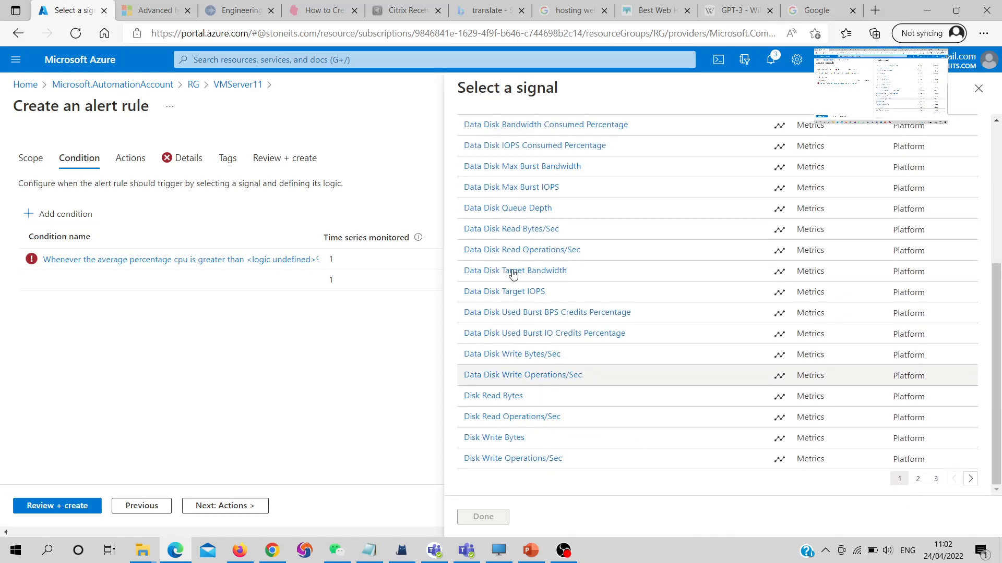
{"action": "scroll", "coordinate": [553, 374], "scroll_direction": "up", "scroll_amount": 5}
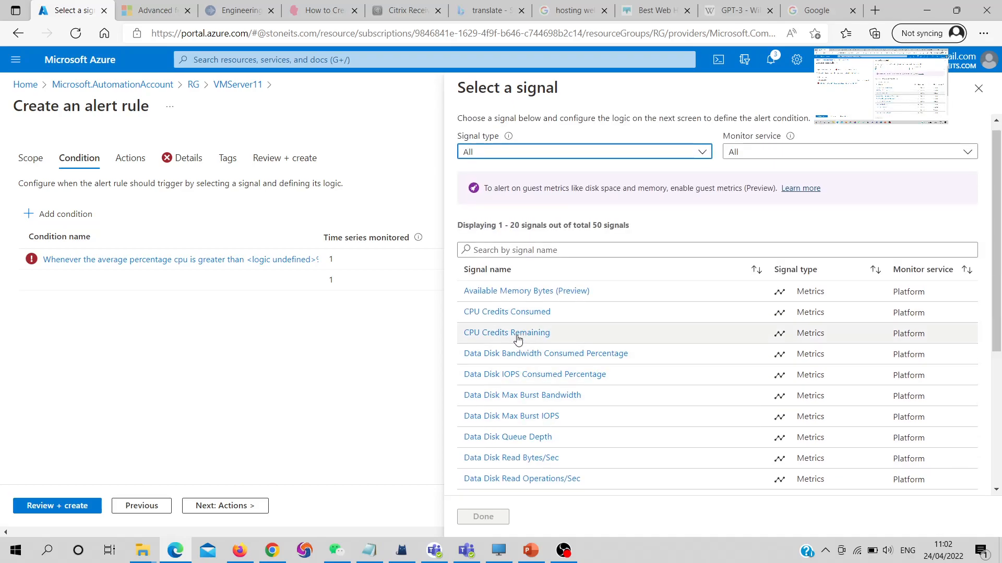
{"action": "left_click", "coordinate": [523, 297]}
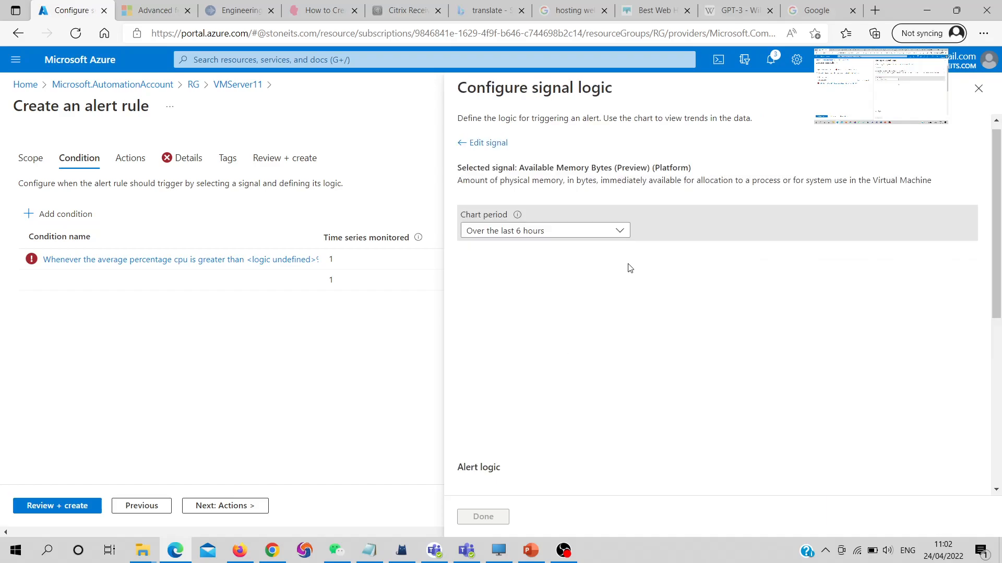
{"action": "left_click", "coordinate": [590, 233]}
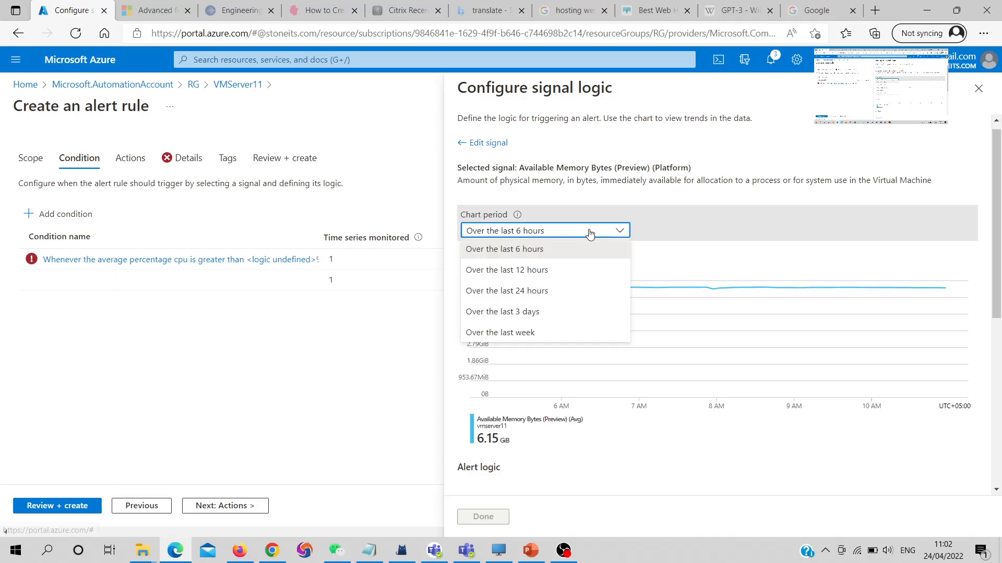
{"action": "left_click", "coordinate": [660, 221]}
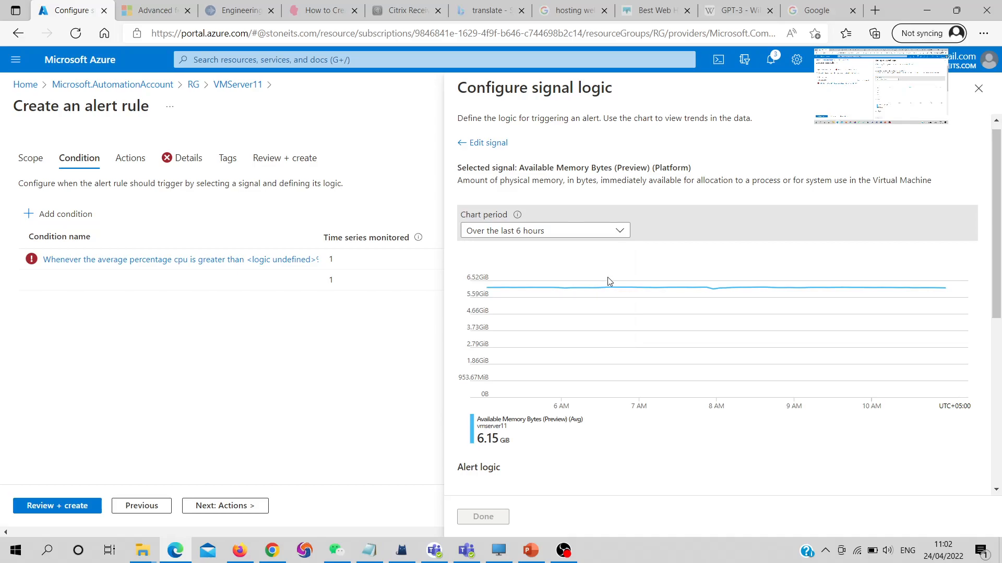
Set the memory condition's alert logic to the Maximum aggregation with a threshold of 80 MB, leaving the operator at Greater than
{"action": "scroll", "coordinate": [610, 282], "scroll_direction": "down", "scroll_amount": 6}
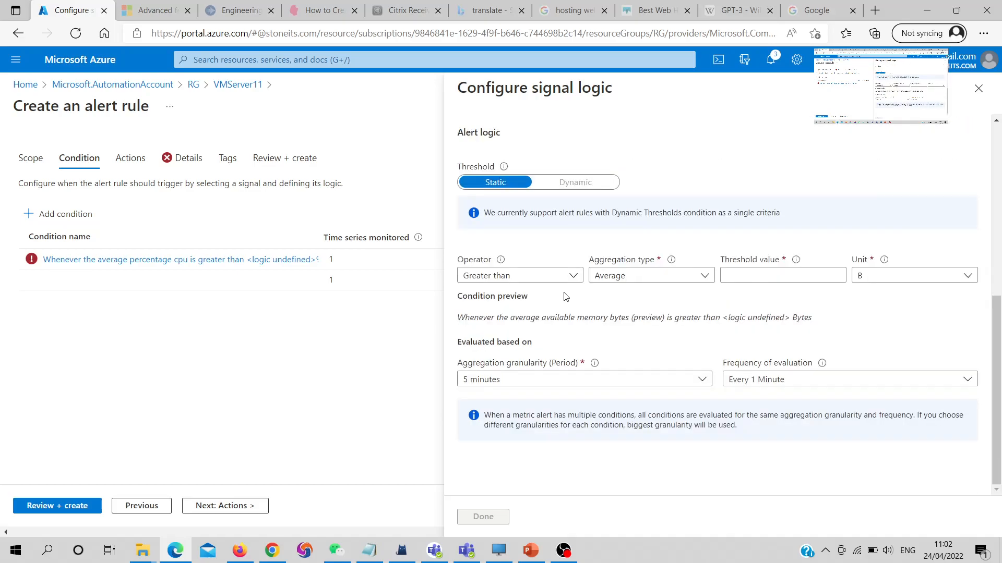
{"action": "left_click", "coordinate": [572, 275]}
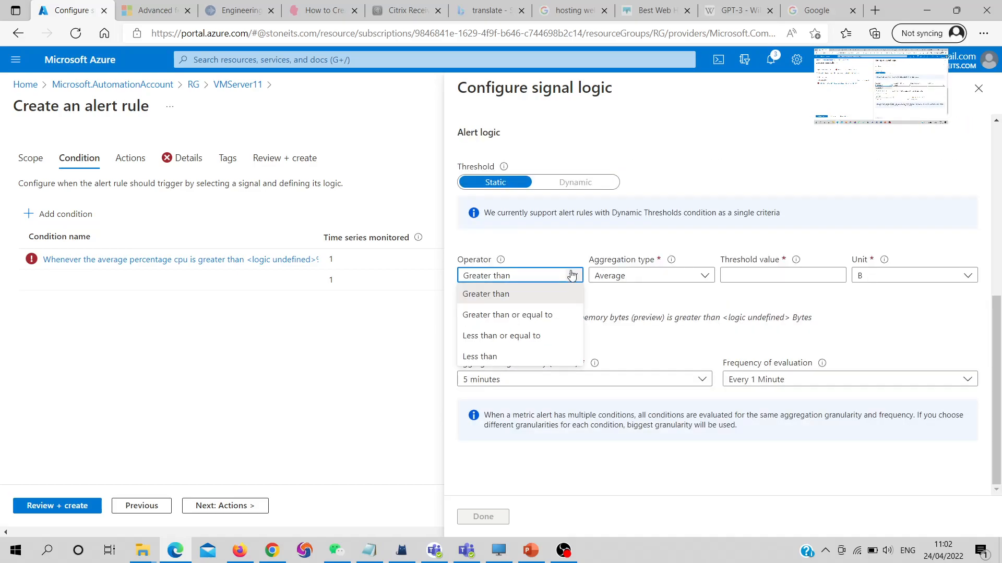
{"action": "left_click", "coordinate": [653, 317]}
{"action": "left_click", "coordinate": [677, 280]}
{"action": "left_click", "coordinate": [628, 324]}
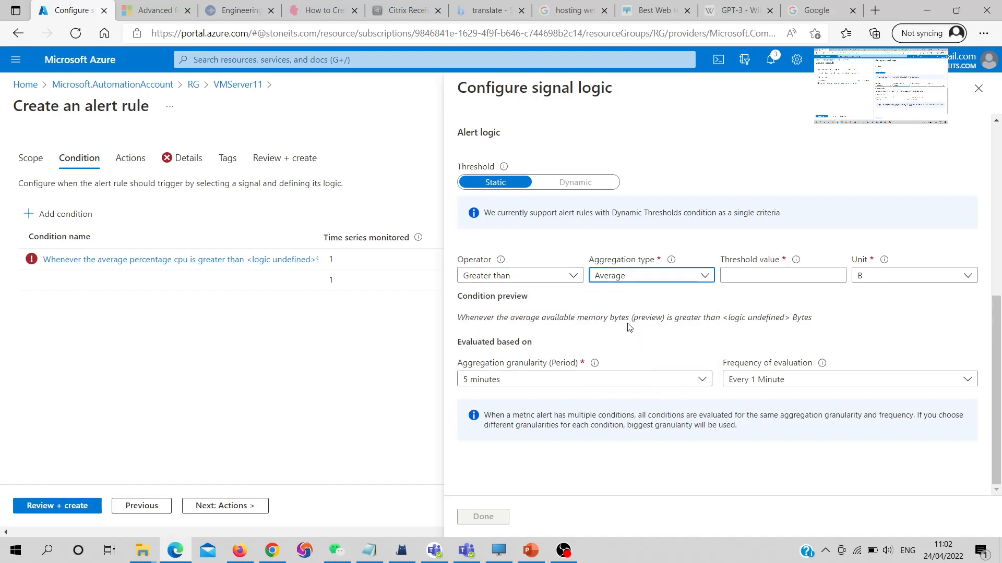
{"action": "left_click", "coordinate": [790, 276]}
{"action": "type", "text": "80"}
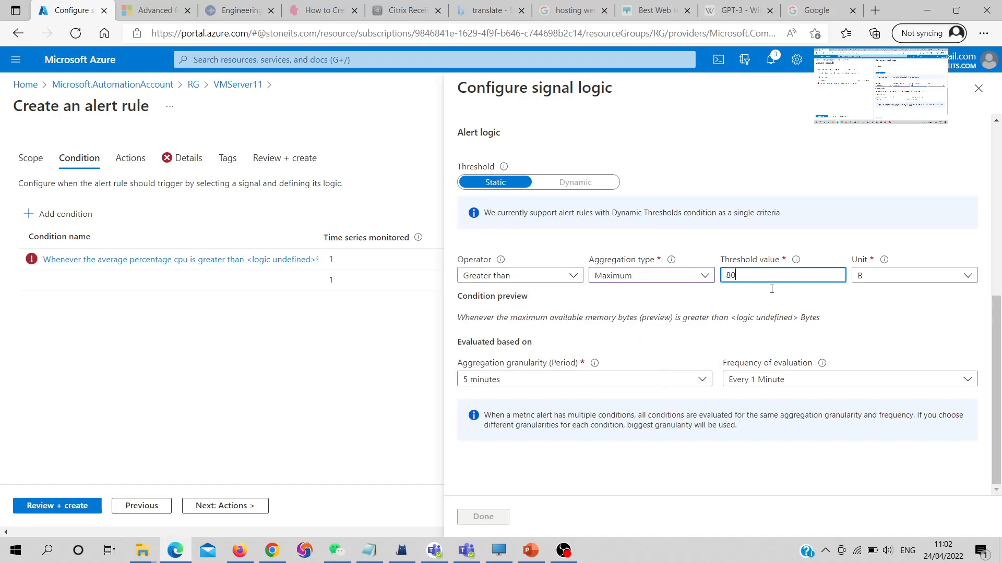
{"action": "left_click", "coordinate": [886, 275]}
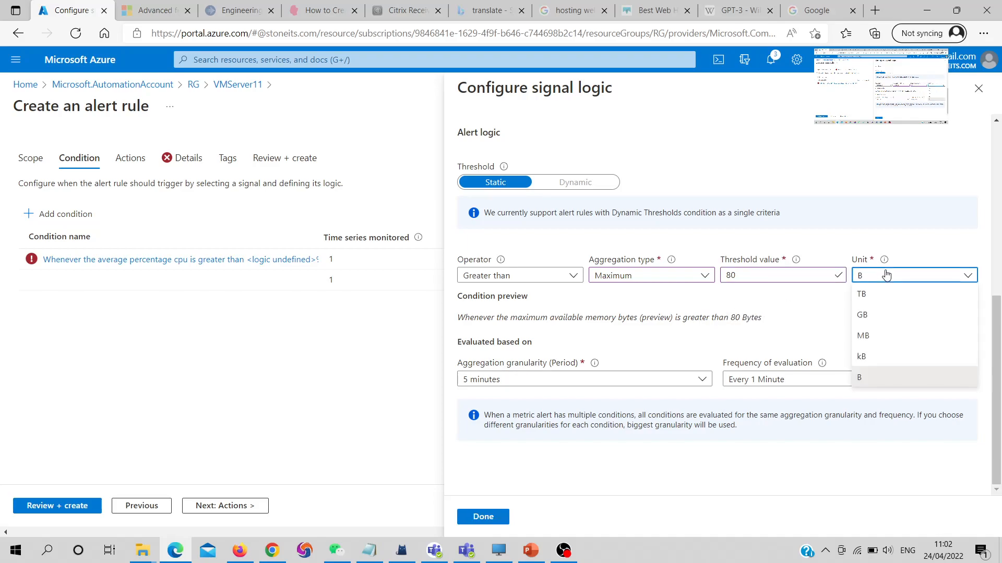
{"action": "left_click", "coordinate": [877, 340]}
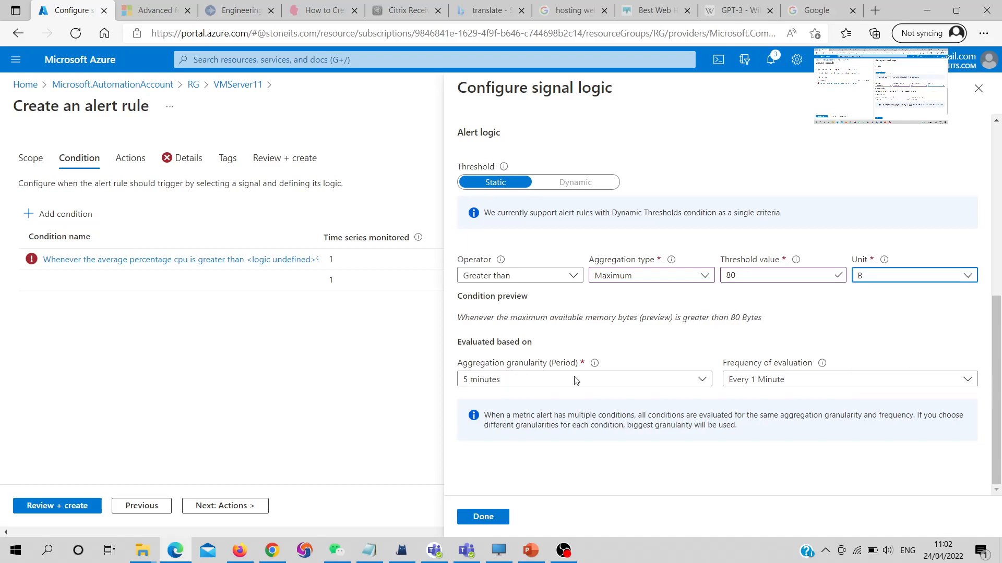
Evaluate the memory condition over a 6-hour aggregation period every 15 minutes and accept the condition
{"action": "left_click", "coordinate": [703, 381]}
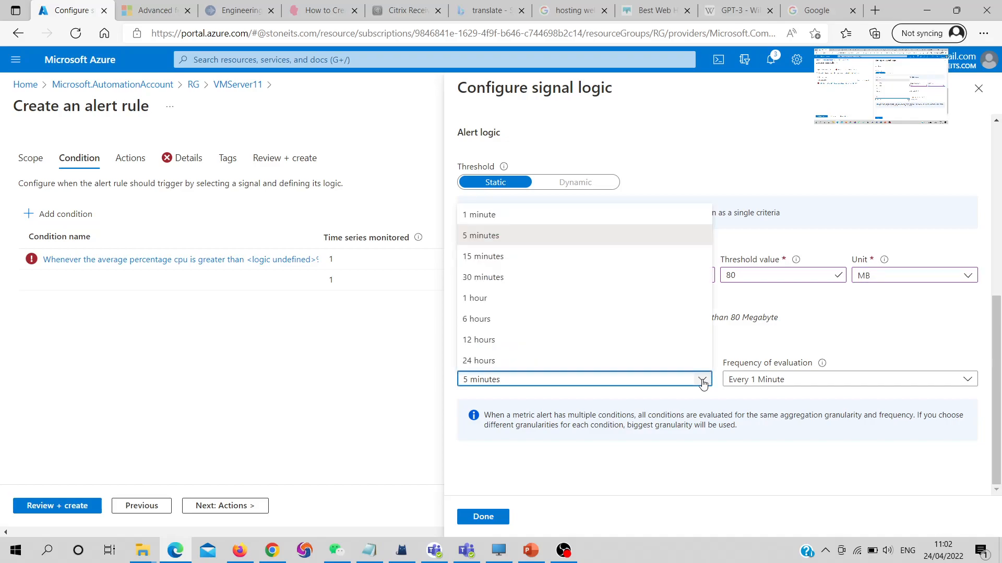
{"action": "left_click", "coordinate": [665, 327]}
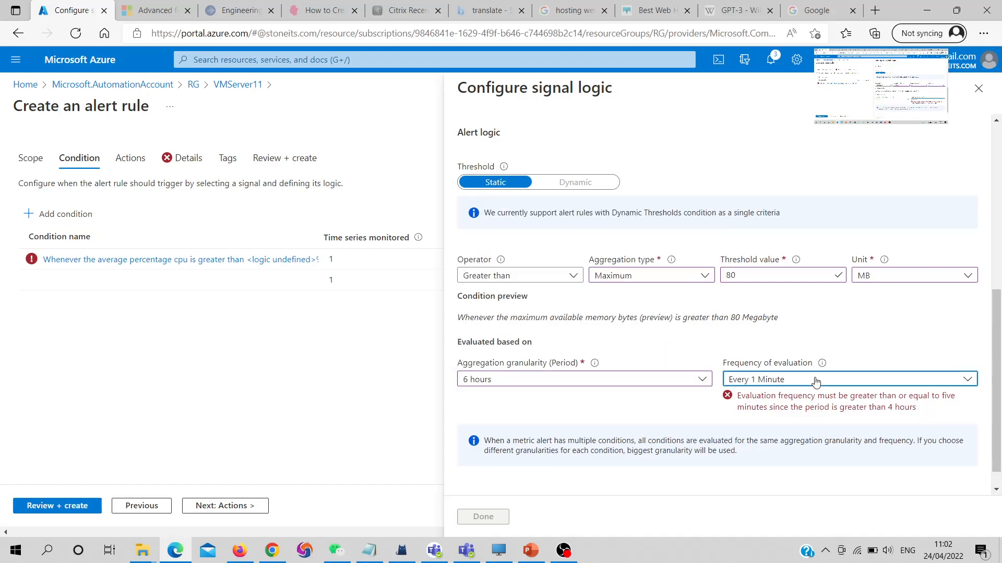
{"action": "left_click", "coordinate": [816, 383]}
{"action": "left_click", "coordinate": [803, 327]}
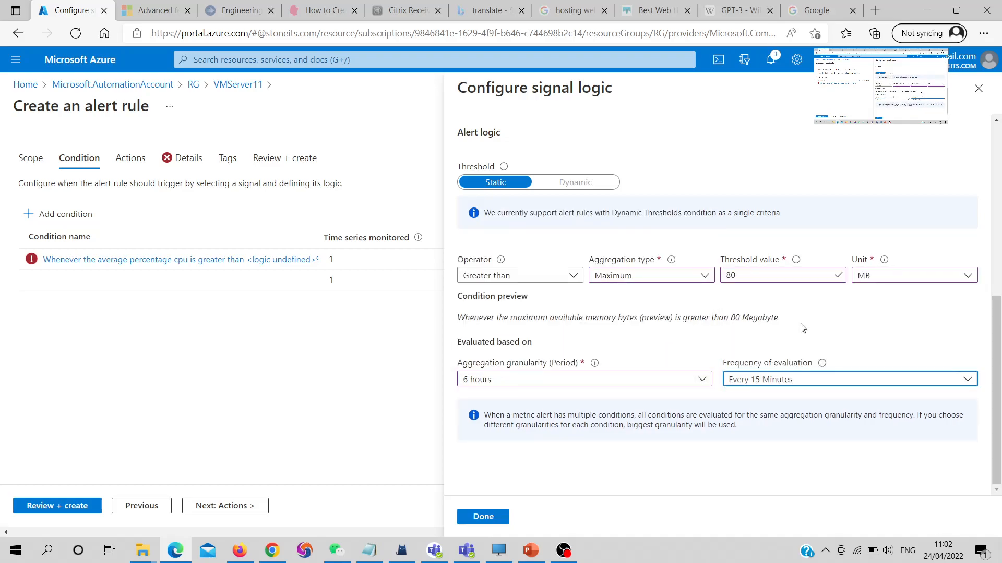
{"action": "left_click", "coordinate": [476, 520]}
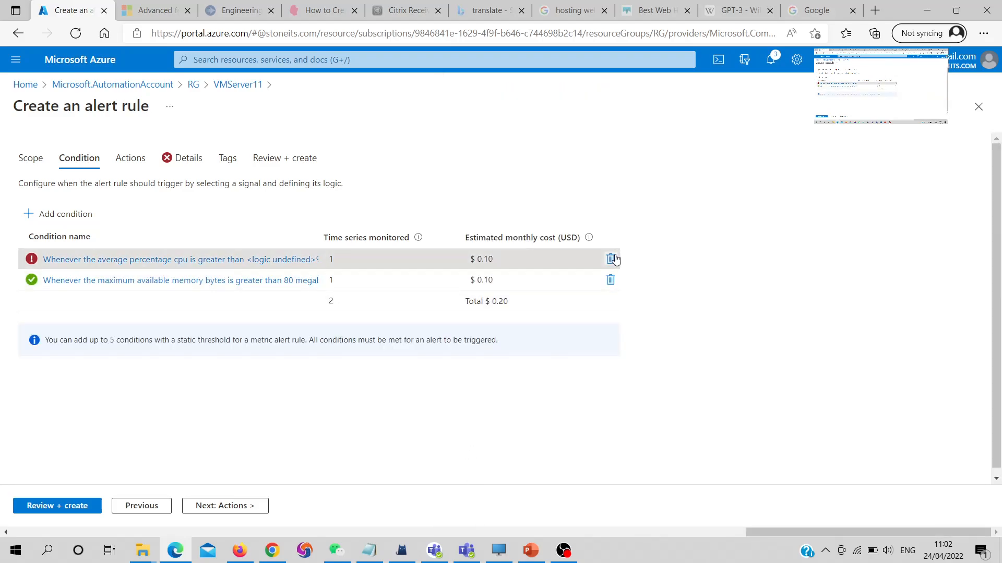
Delete the incomplete average percentage CPU condition and name the alert rule zr1 in its details
{"action": "left_click", "coordinate": [610, 259]}
{"action": "left_click", "coordinate": [56, 507]}
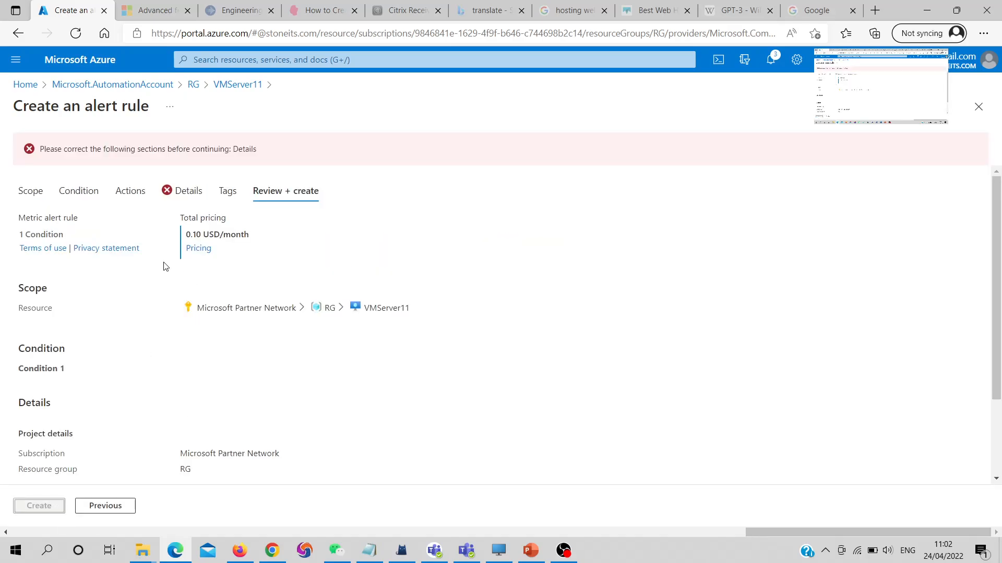
{"action": "left_click", "coordinate": [179, 191]}
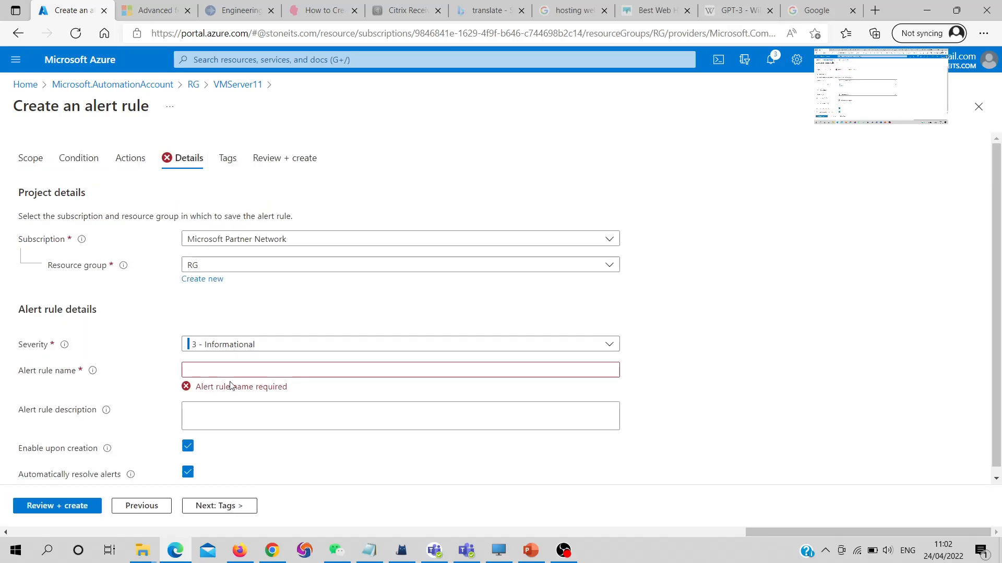
{"action": "left_click", "coordinate": [218, 370]}
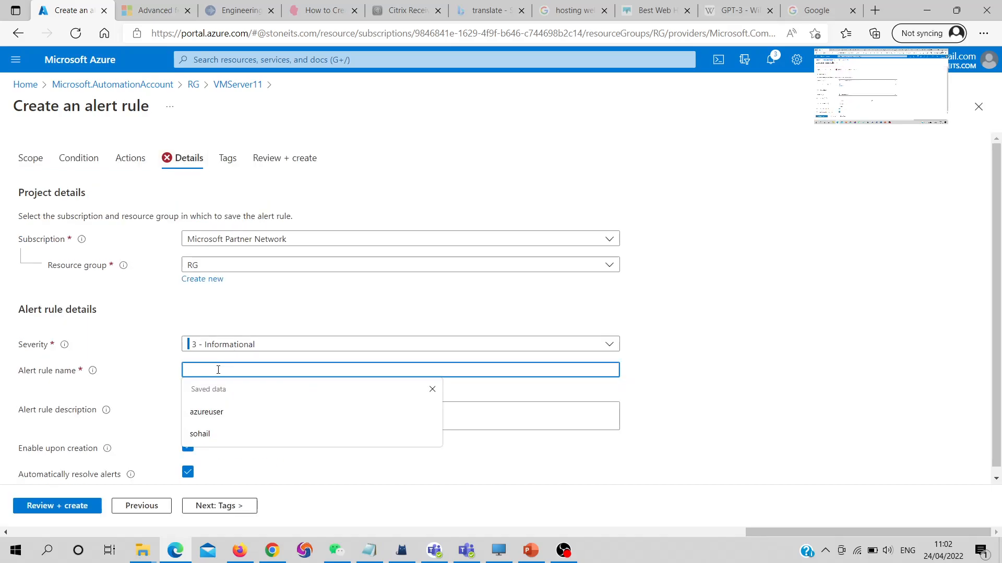
{"action": "type", "text": "z"}
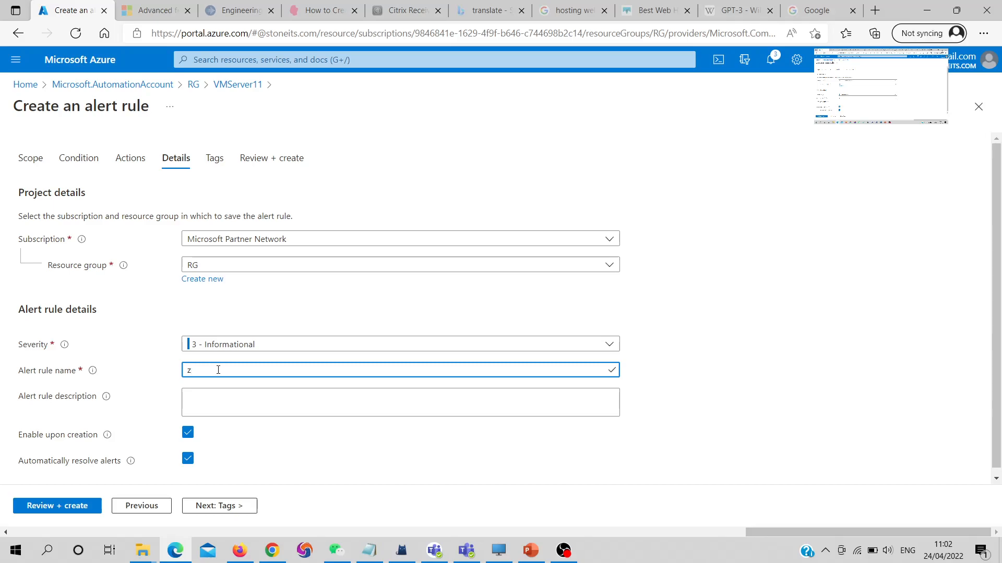
{"action": "type", "text": "r1"}
Check the severity levels, keep 3 - Informational, and create the alert rule after reviewing its summary
{"action": "left_click", "coordinate": [237, 347]}
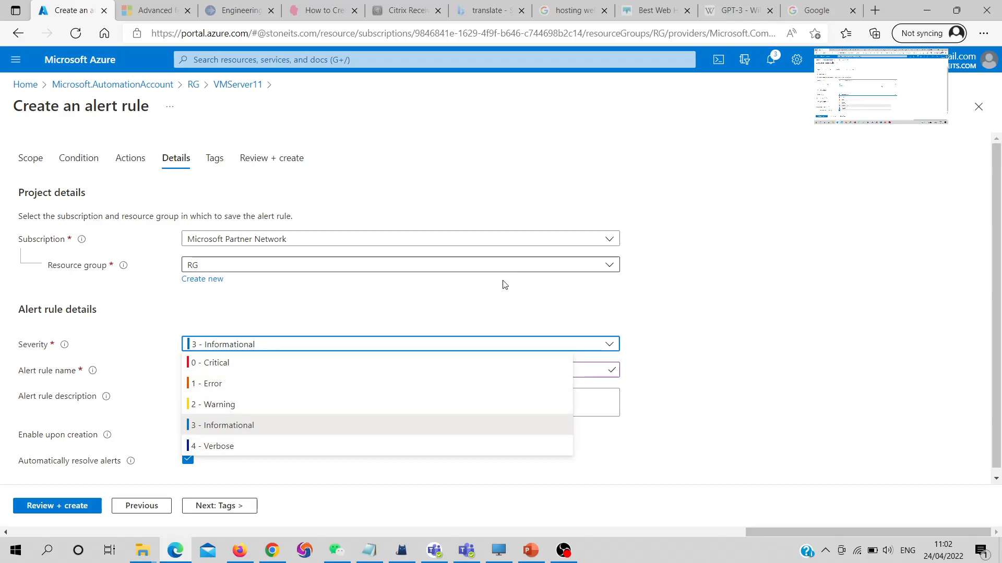
{"action": "left_click", "coordinate": [476, 300]}
{"action": "scroll", "coordinate": [362, 317], "scroll_direction": "down", "scroll_amount": 1}
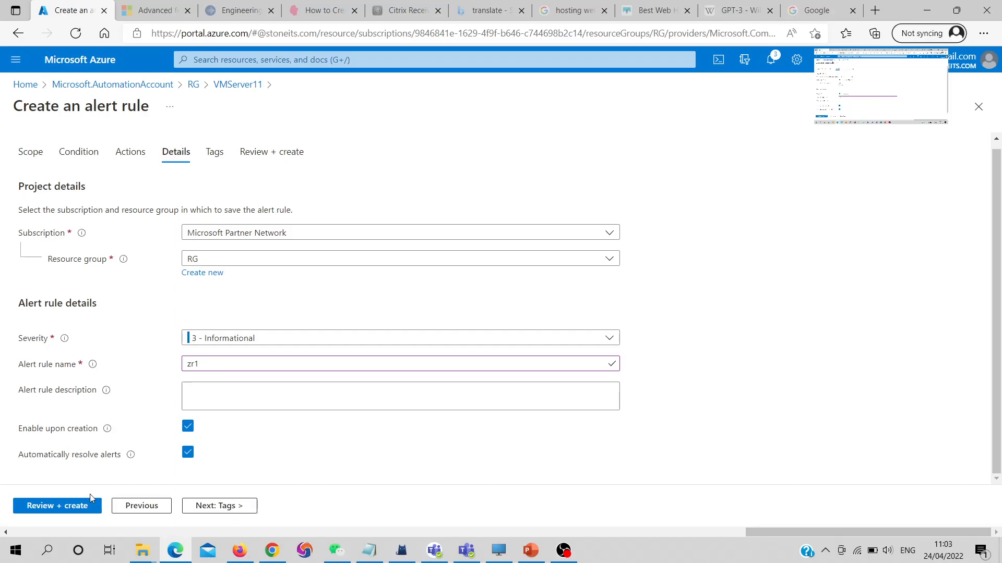
{"action": "left_click", "coordinate": [71, 507]}
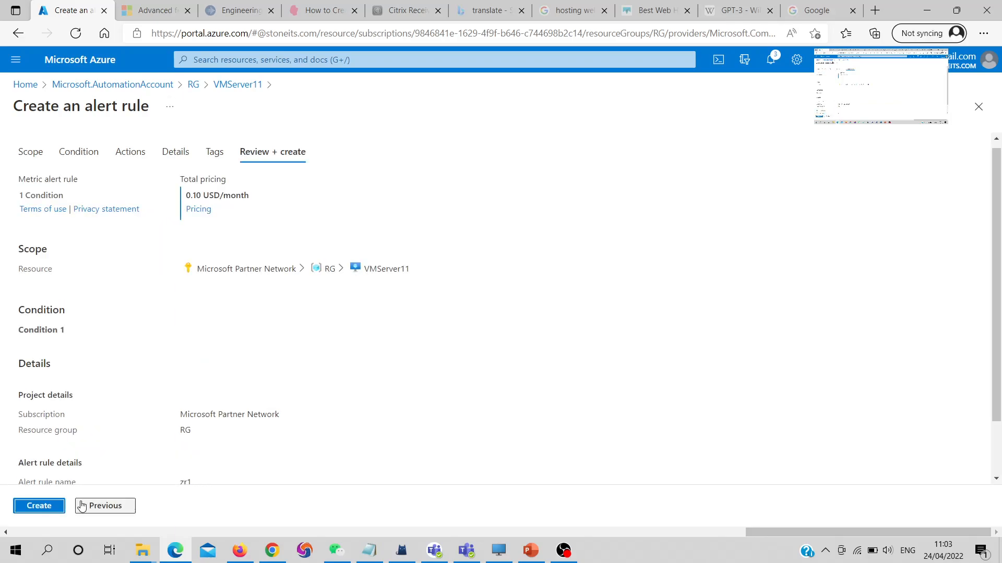
{"action": "left_click", "coordinate": [47, 506]}
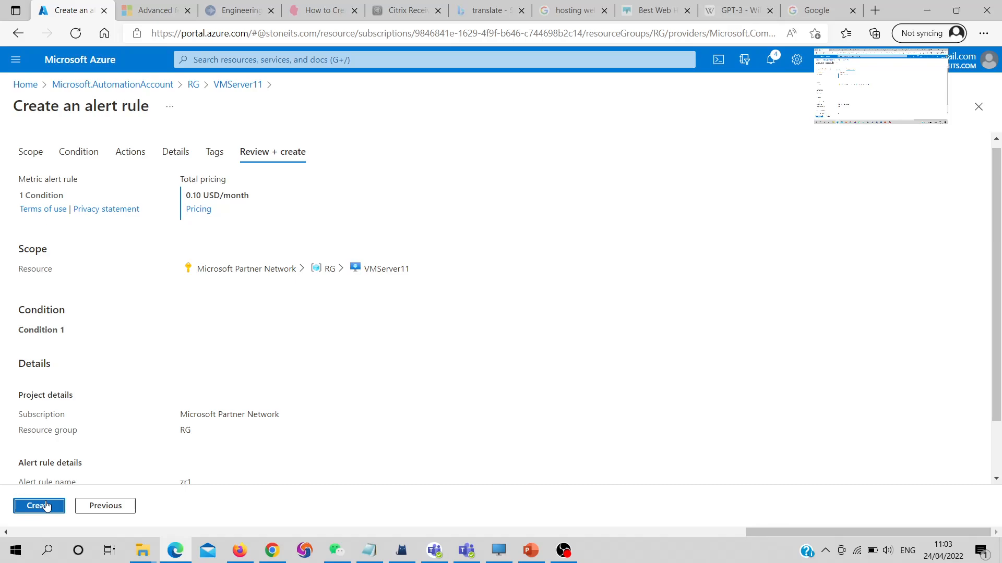
{"action": "left_click", "coordinate": [47, 506]}
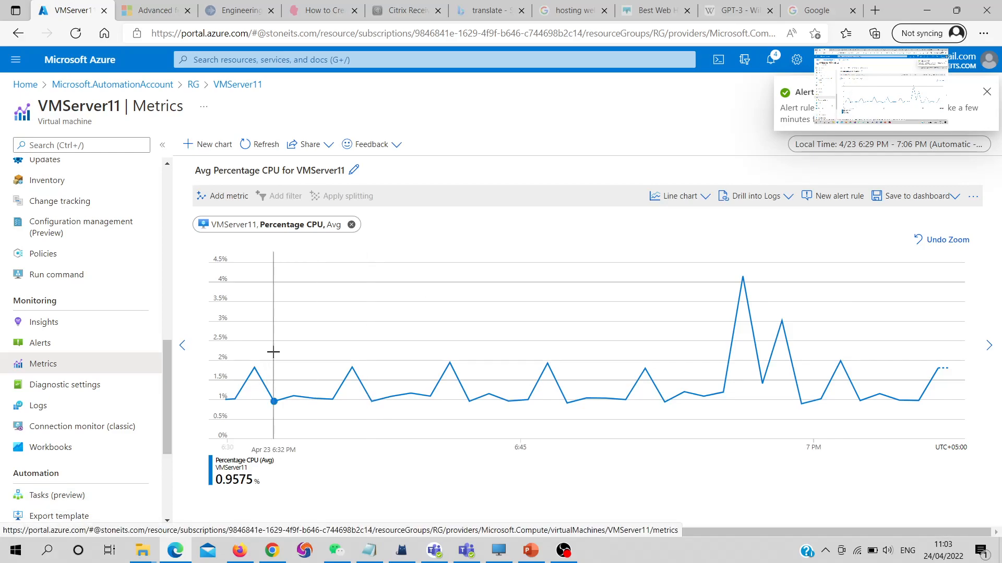
Open VMServer11's logs and look through the example queries in the Performance category
{"action": "left_click", "coordinate": [50, 412]}
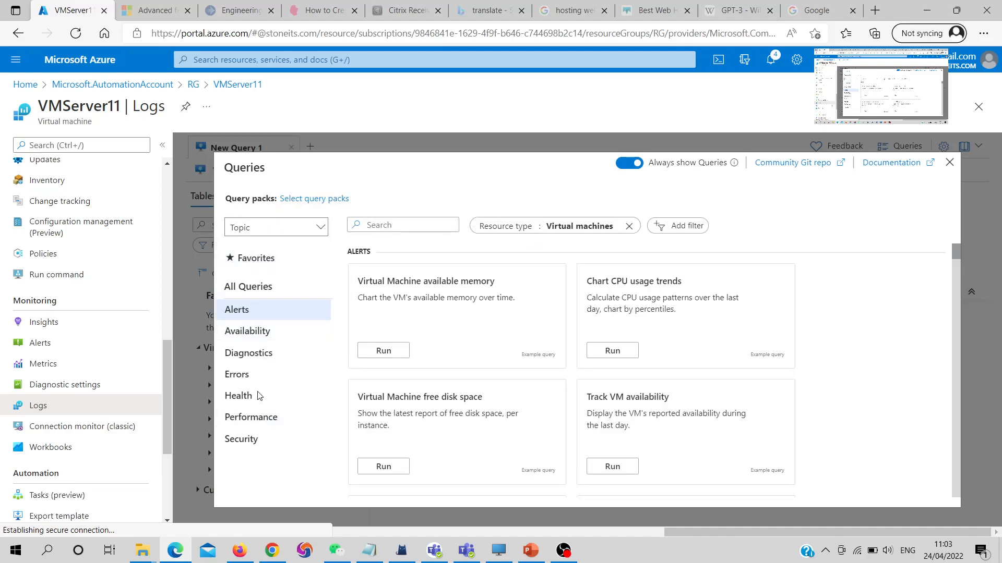
{"action": "left_click", "coordinate": [257, 427]}
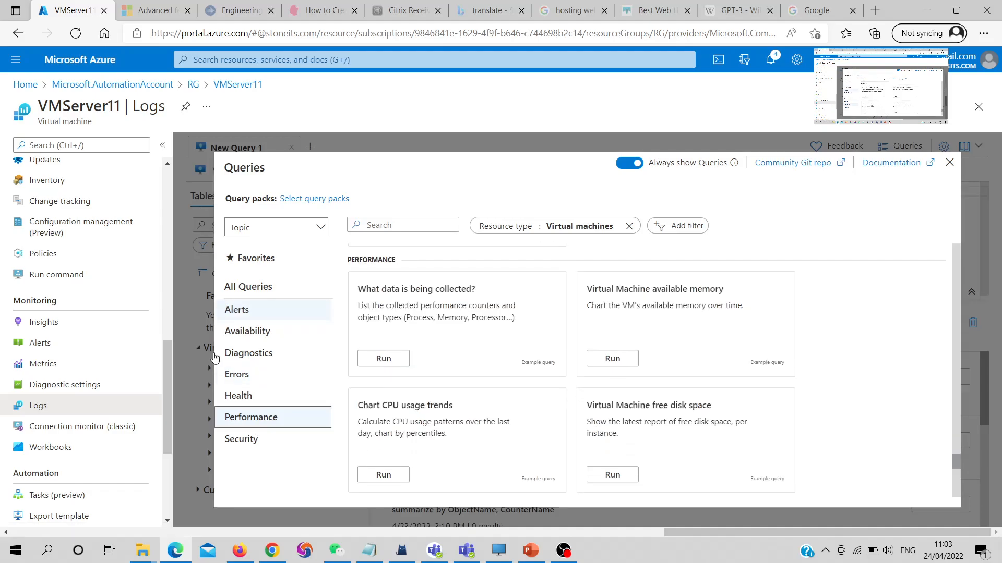
{"action": "mouse_move", "coordinate": [494, 317]}
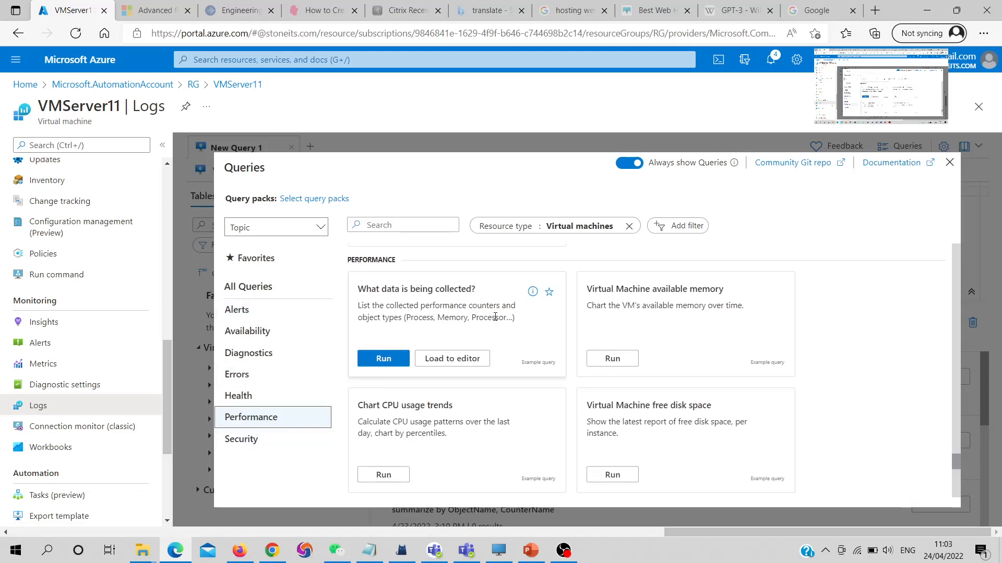
{"action": "mouse_move", "coordinate": [666, 342]}
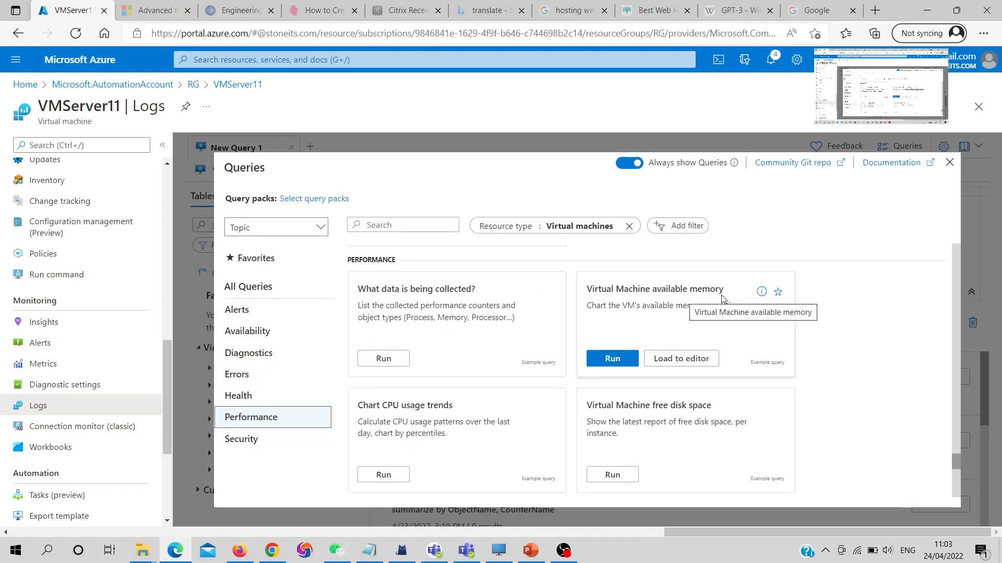
Run the Virtual Machine available memory example query, and run it again with the time range set to Last 12 hours
{"action": "left_click", "coordinate": [622, 364]}
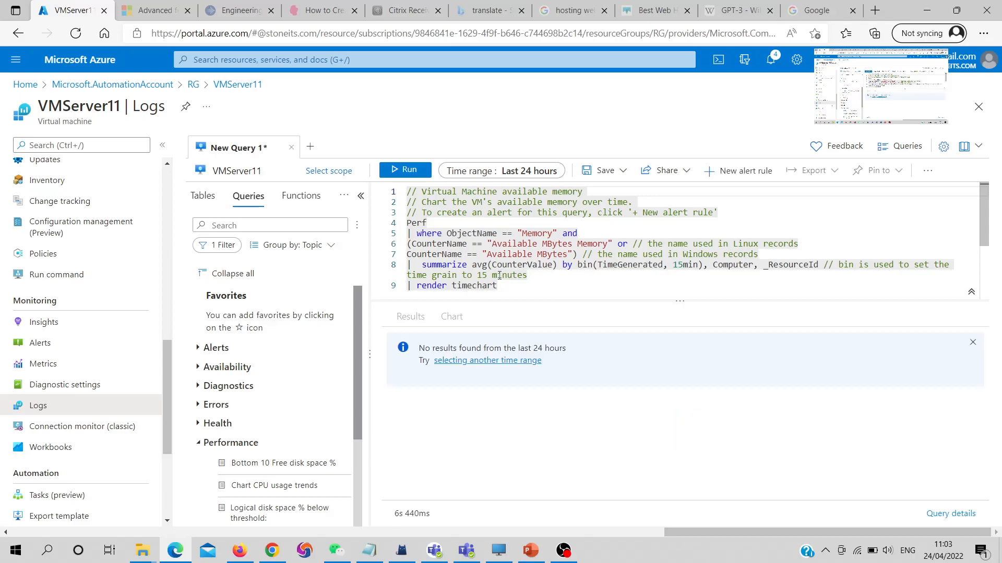
{"action": "left_click", "coordinate": [522, 171]}
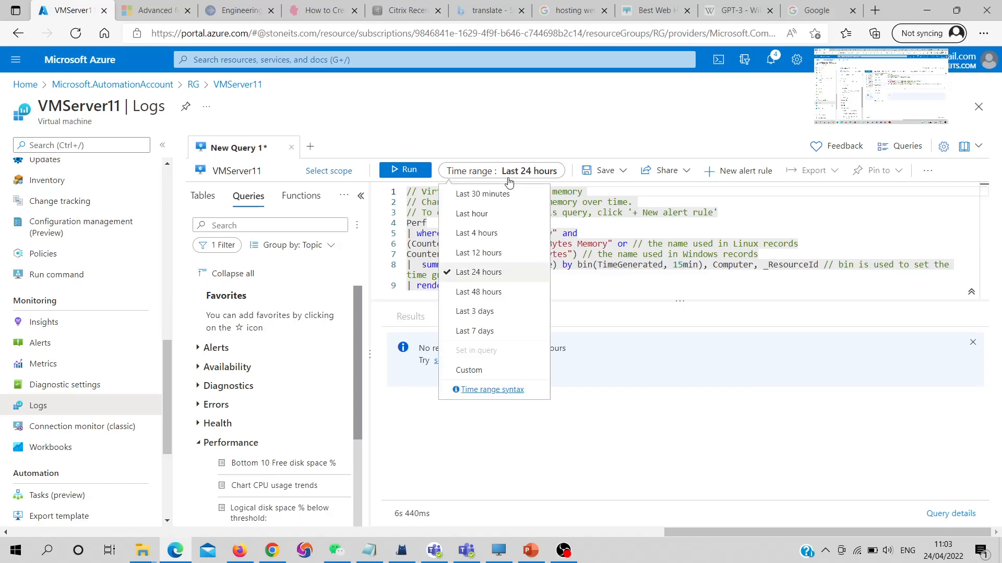
{"action": "left_click", "coordinate": [481, 255]}
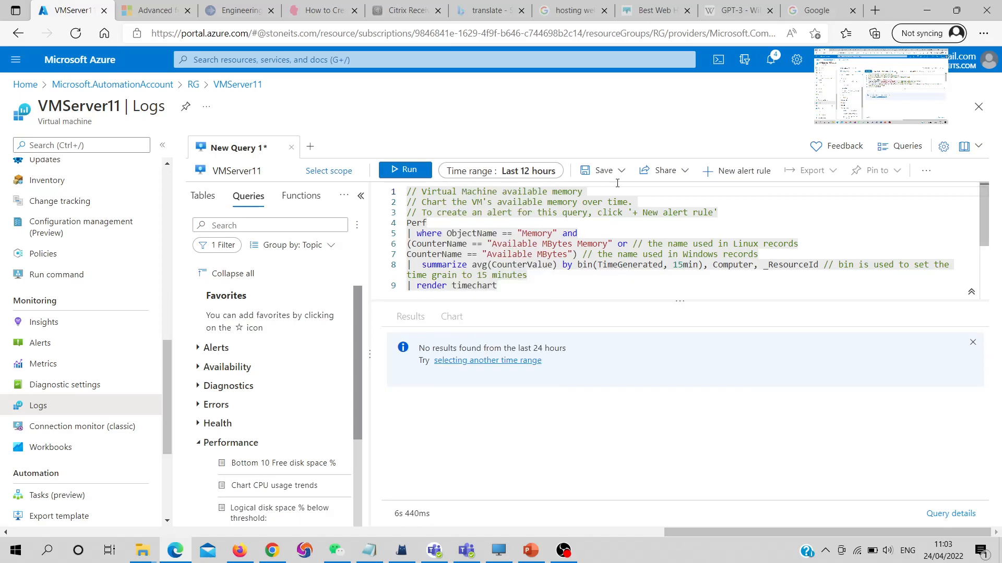
{"action": "left_click", "coordinate": [400, 175]}
Set the available memory query's time range to Last hour and rerun it
{"action": "left_click", "coordinate": [516, 176]}
{"action": "left_click", "coordinate": [494, 222]}
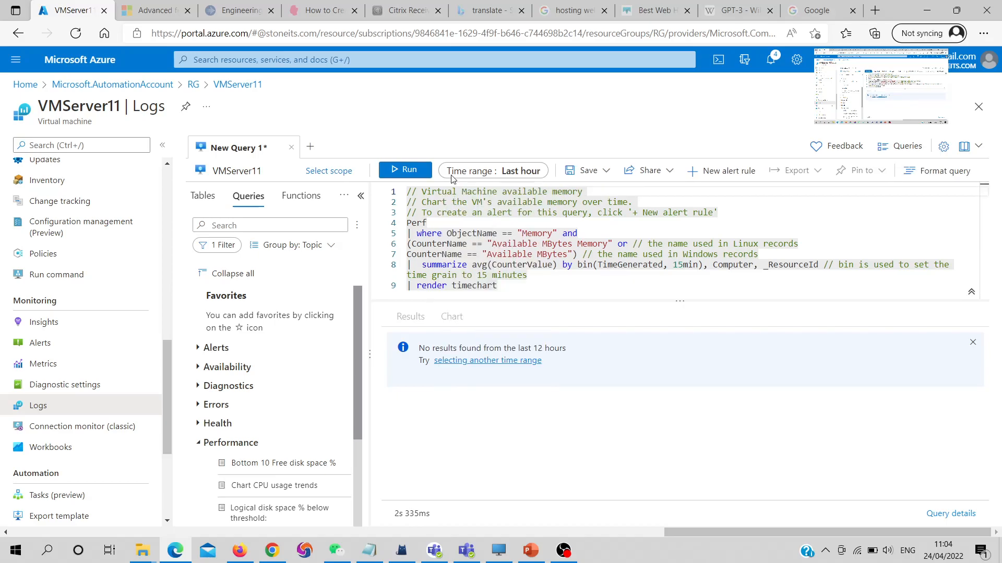
{"action": "left_click", "coordinate": [412, 175]}
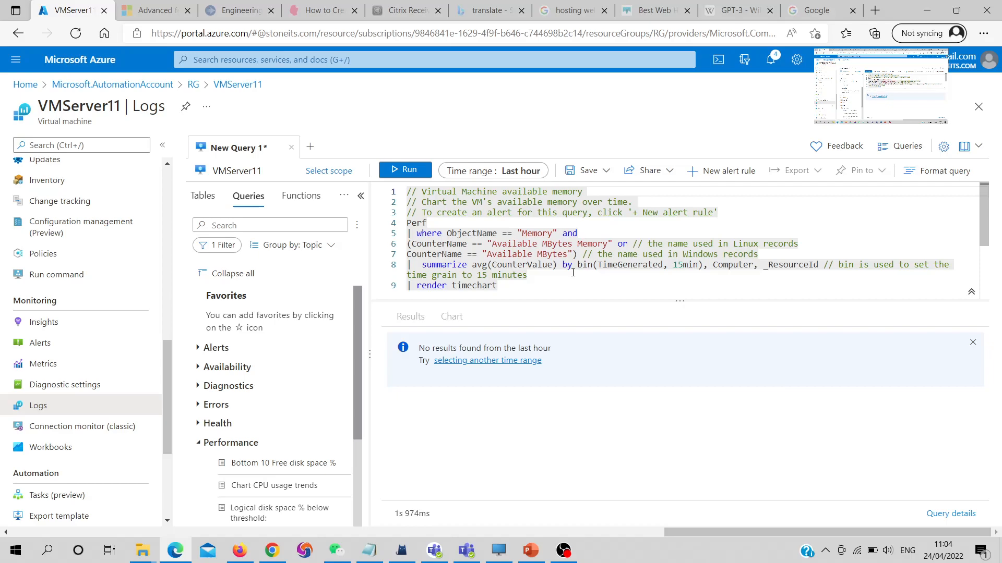
Replace the query with InsightsMetrics | where TimeGenerated > ago(1h) | where Name == "AvailableMB" | project TimeGenerated, Name, Val | render timechart, and run it
{"action": "key", "text": "ctrl+a"}
{"action": "type", "text": "// Virtual Machine available memory // Chart the VM's available memory over the last hour. InsightsMetrics | where TimeGenerated > ago(1h) | where Name == \"AvailableMB\" | project TimeGenerated, Name, Val | render timechart"}
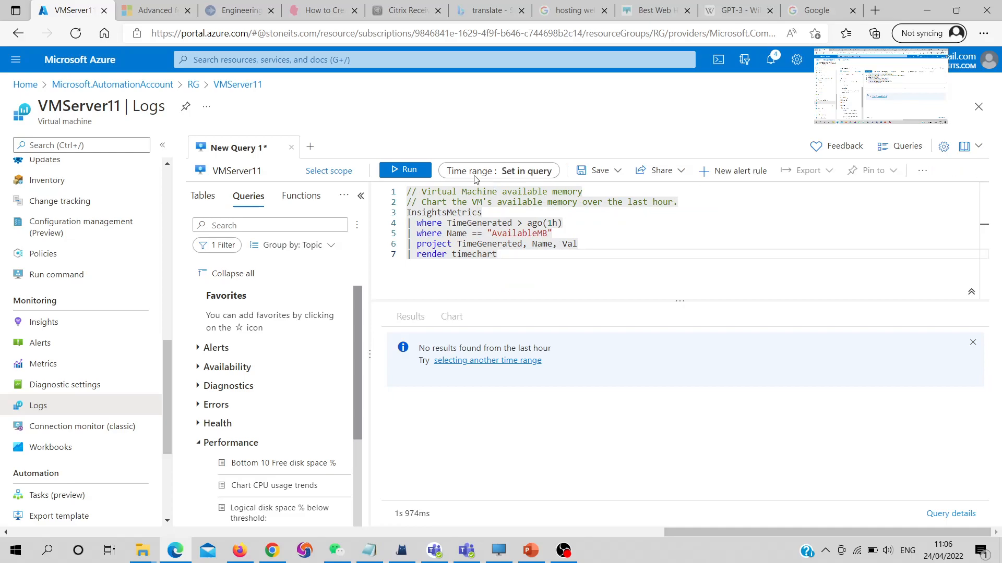
{"action": "left_click", "coordinate": [405, 171]}
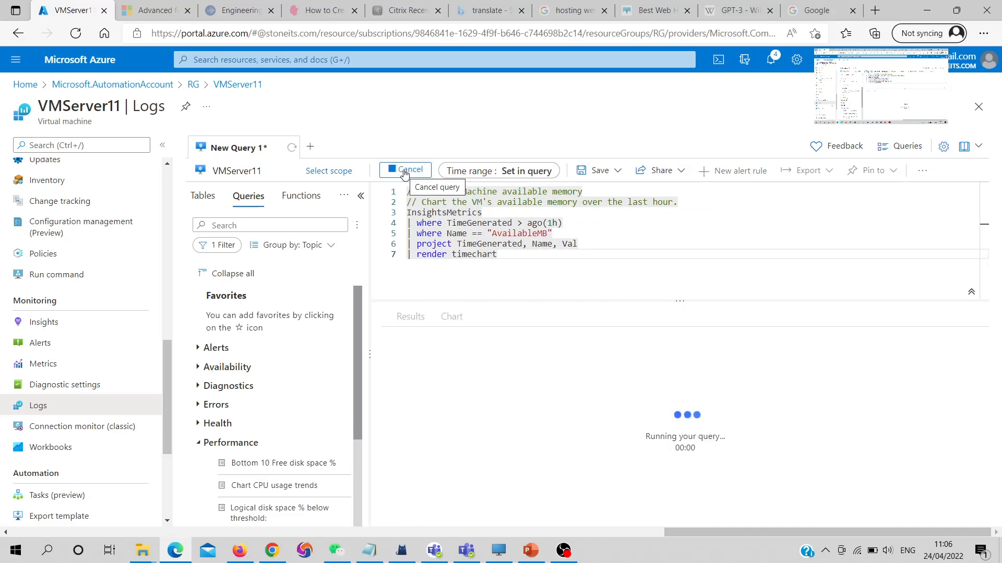